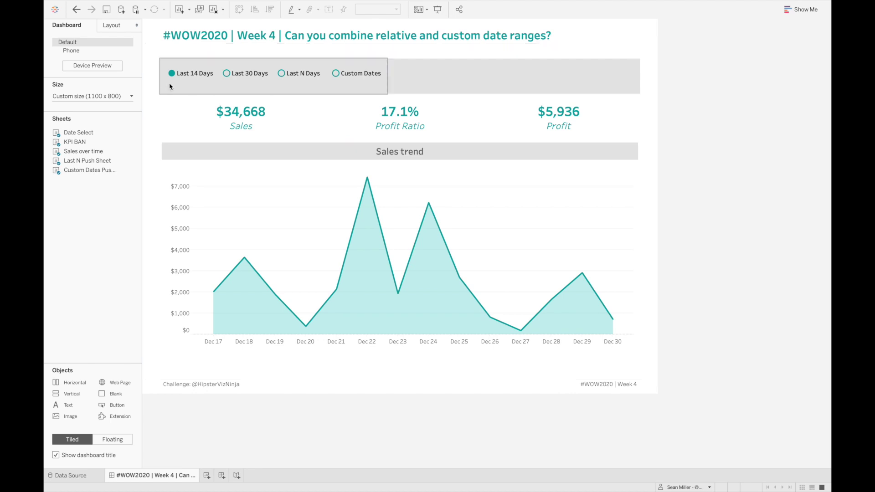
Step: Try Last 30 Days, set Last N Days to 10, then switch the dashboard to Custom Dates
click(235, 75)
click(236, 75)
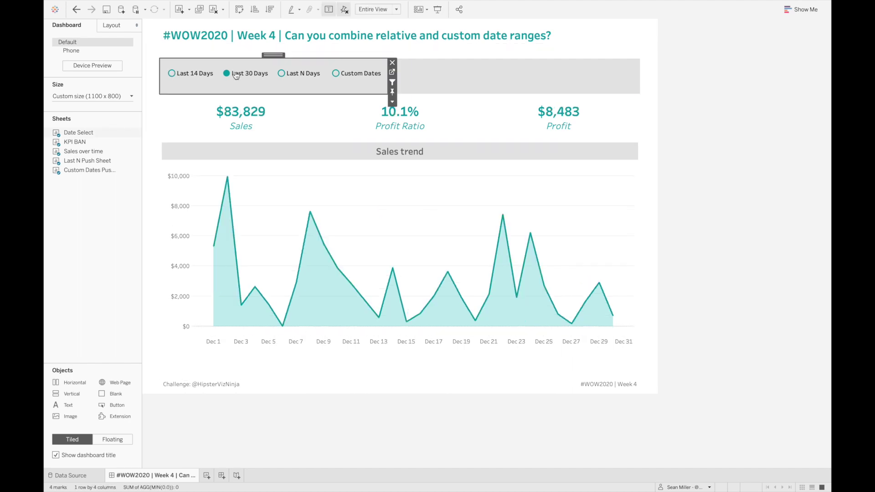
click(296, 75)
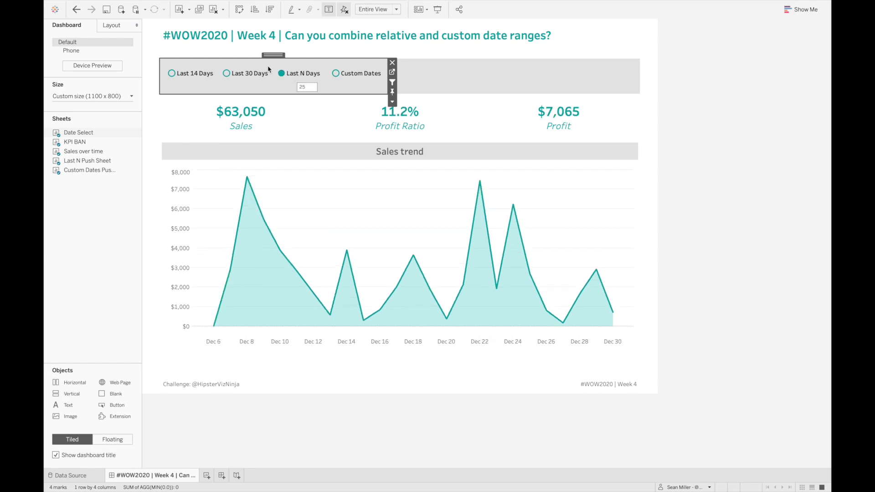
click(310, 89)
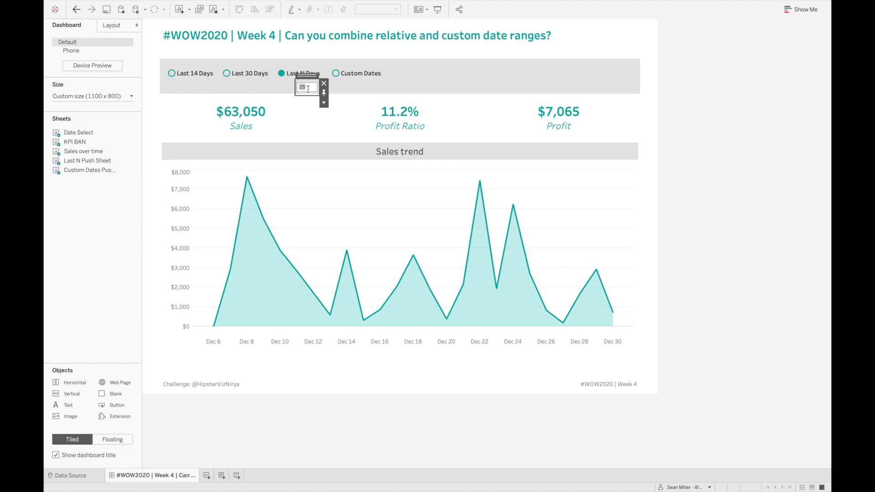
text(10)
key(Return)
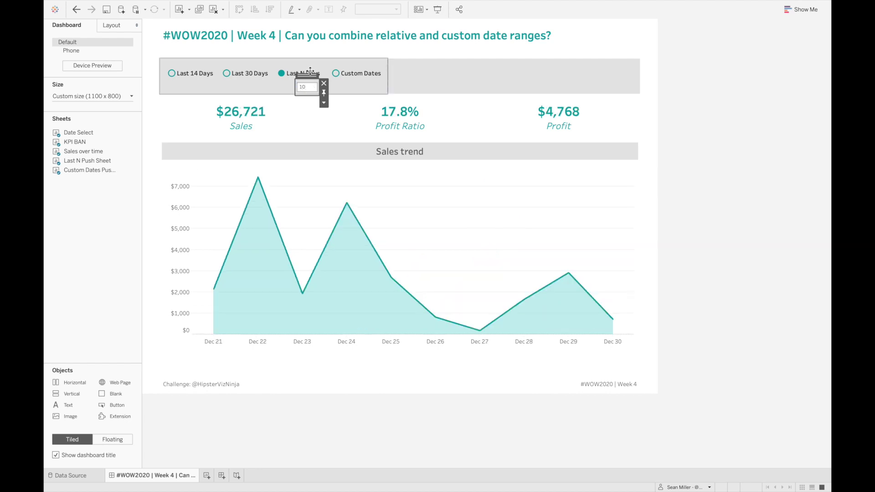
click(310, 65)
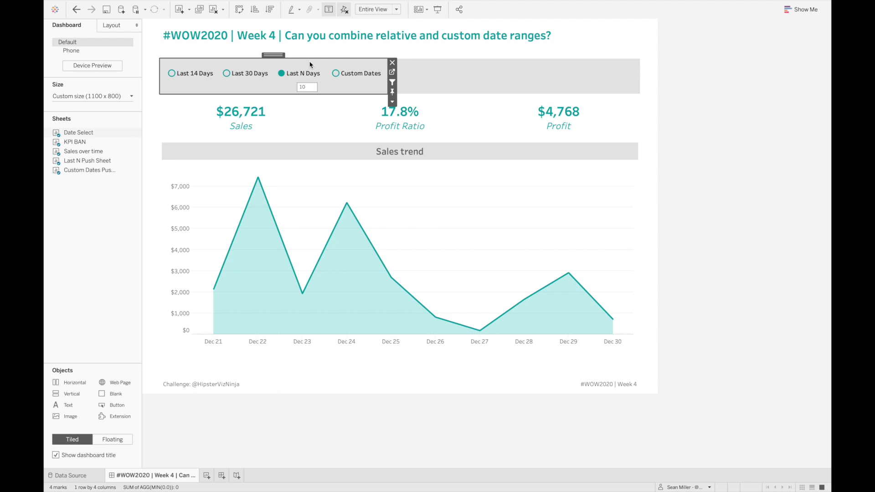
click(352, 77)
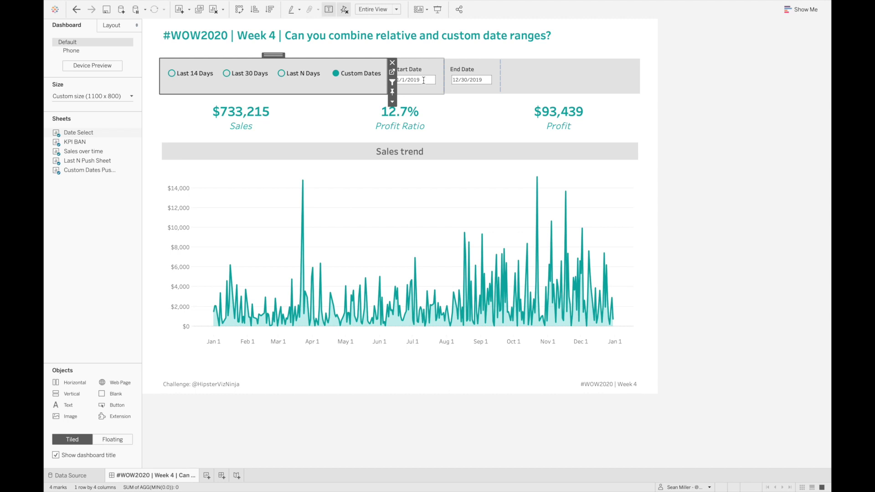
Step: Set the custom Start Date to March 5, 2019, then return the trend to Last 14 Days
click(423, 79)
click(413, 90)
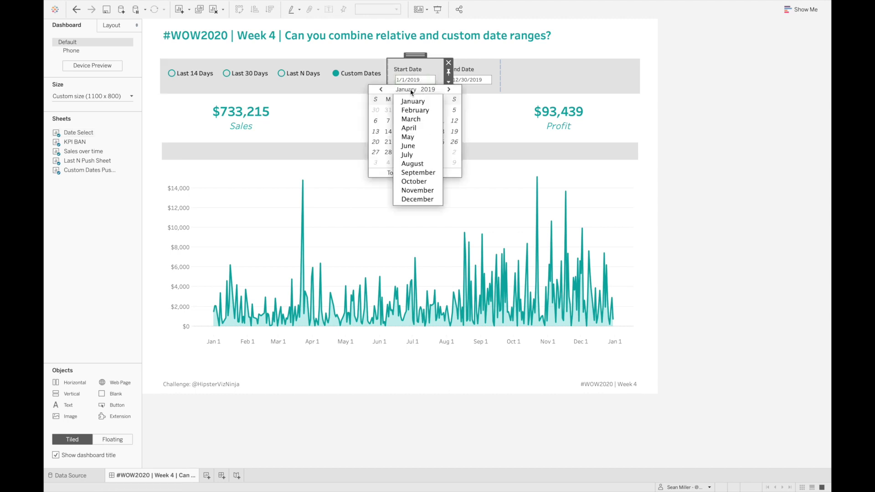
click(412, 120)
click(401, 122)
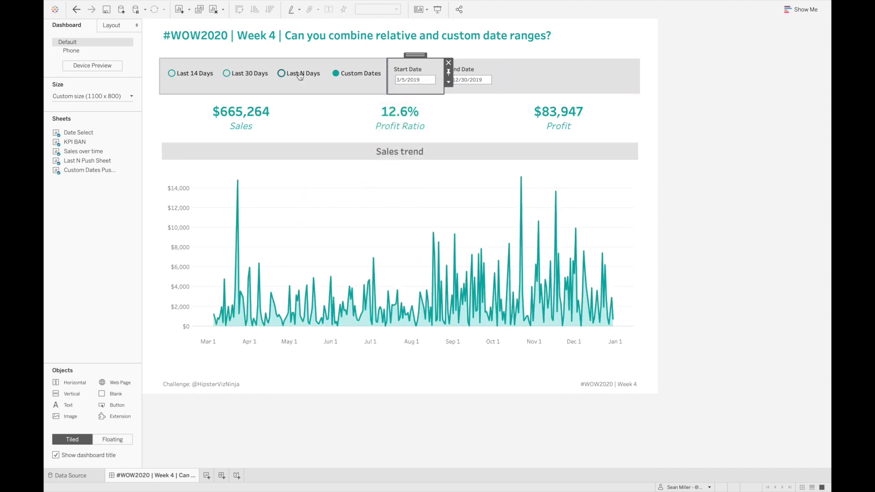
click(202, 77)
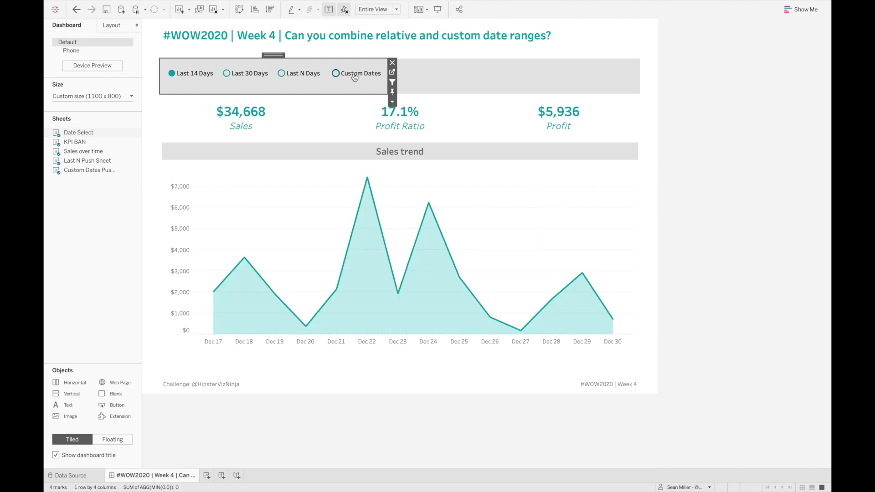
Step: Go from the dashboard to the Sales over time worksheet and select the Past 14 set
click(706, 92)
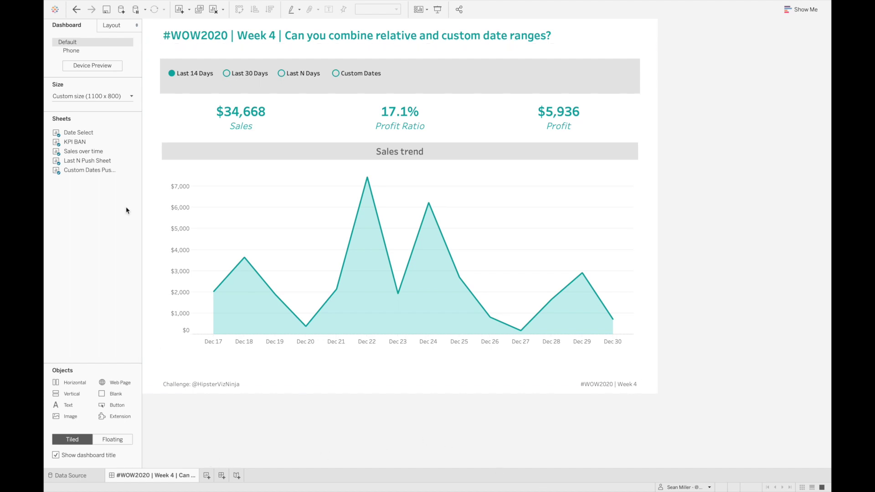
mouse_move(135, 168)
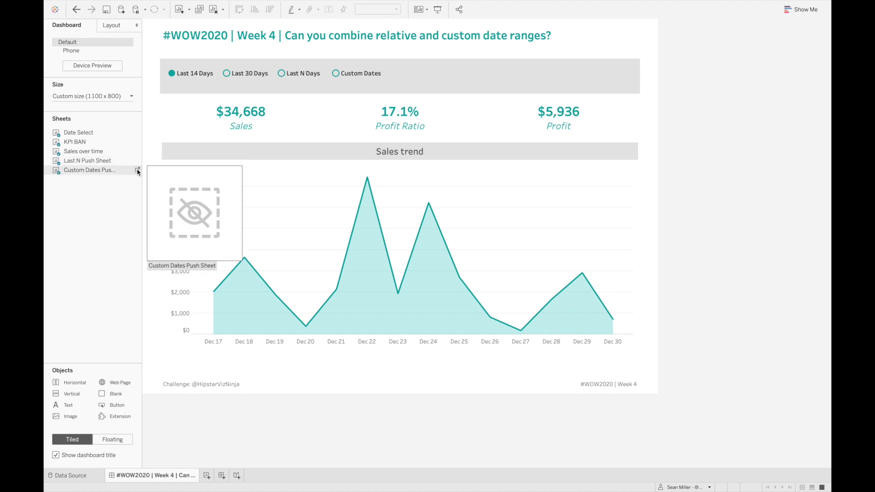
mouse_move(131, 137)
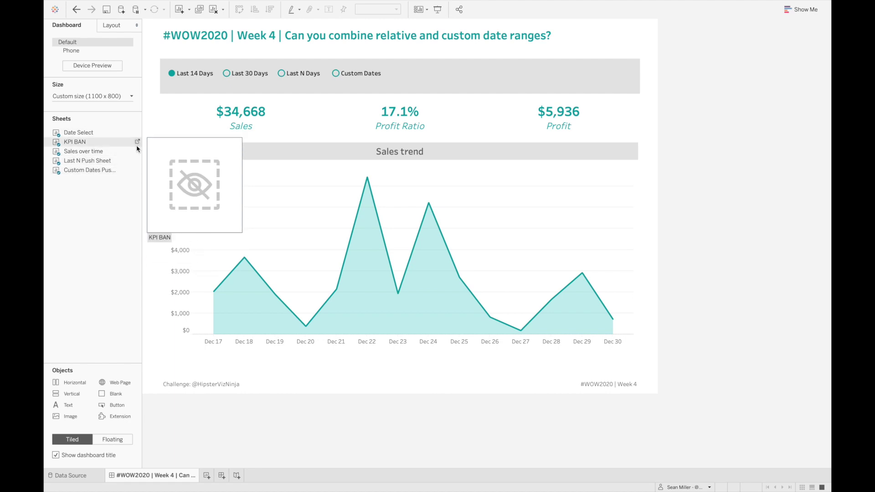
click(137, 151)
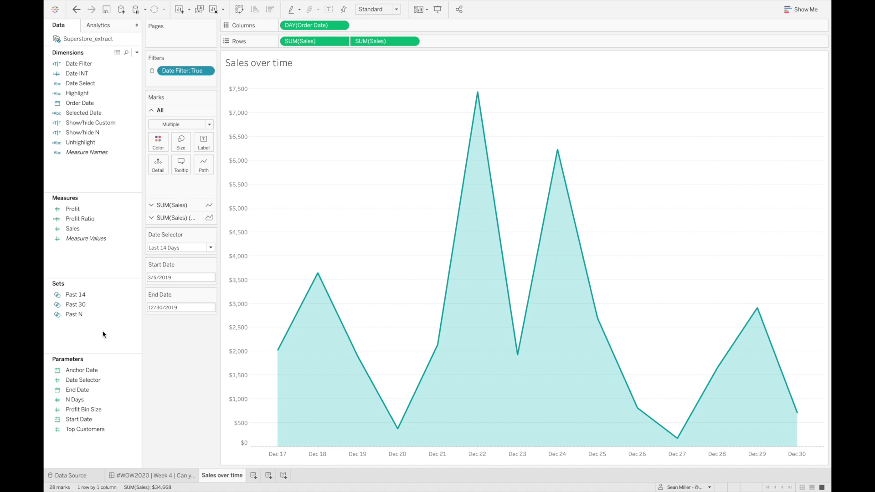
click(76, 294)
right_click(90, 294)
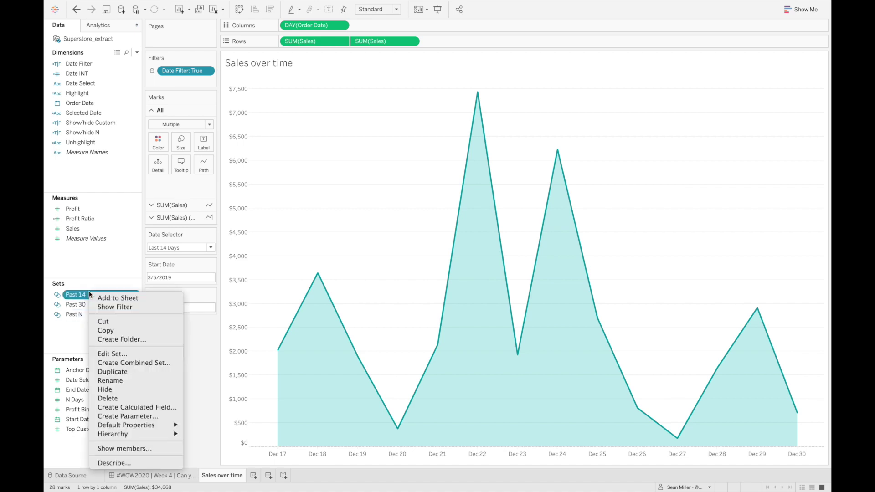
click(109, 355)
click(449, 134)
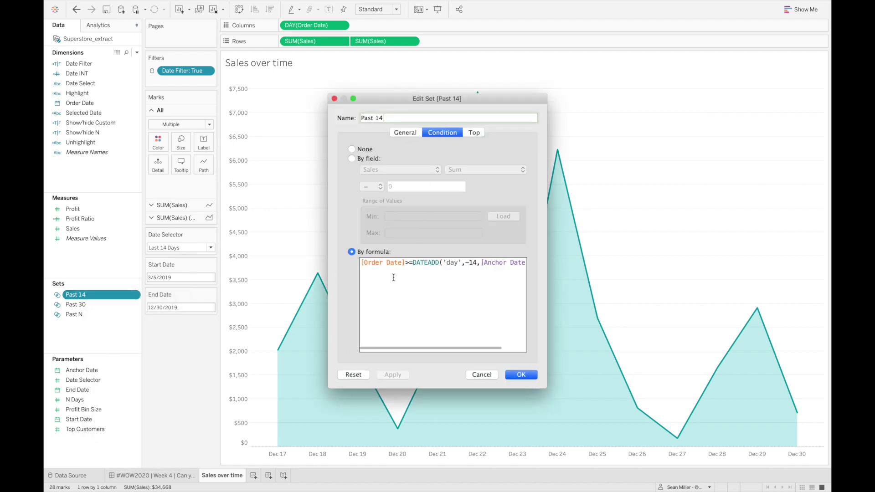
click(432, 283)
scroll(419, 281, right, 3)
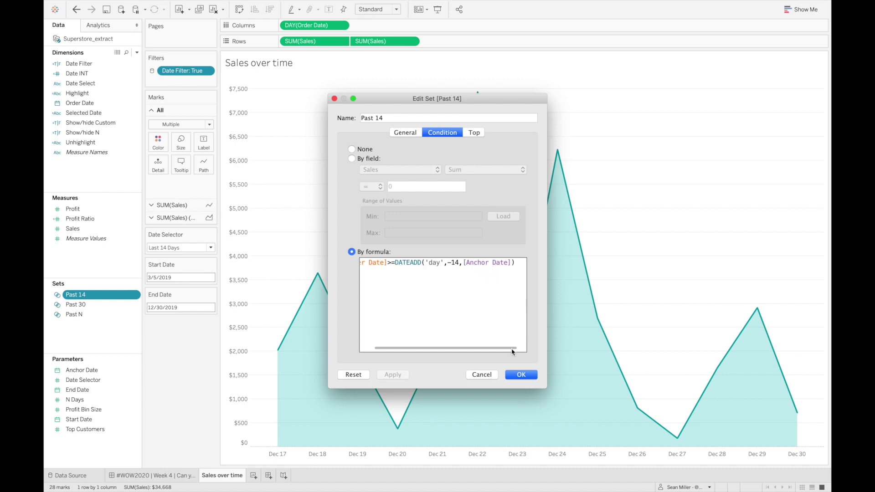
click(510, 375)
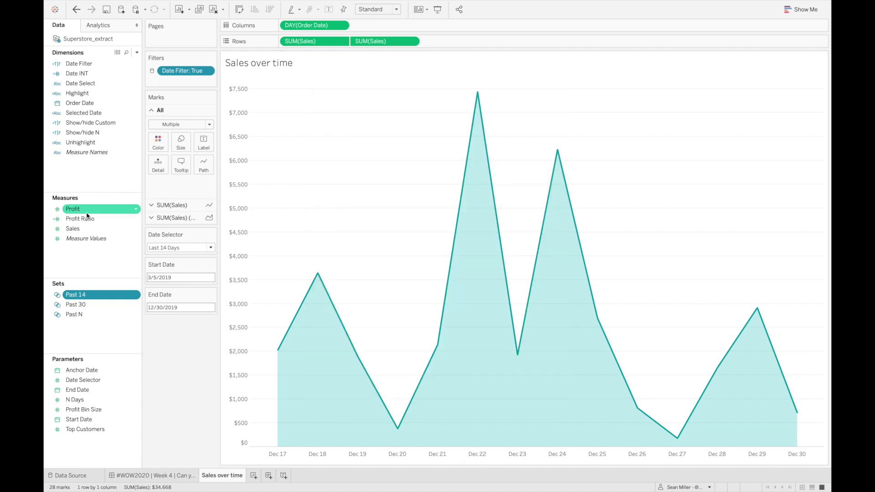
click(115, 174)
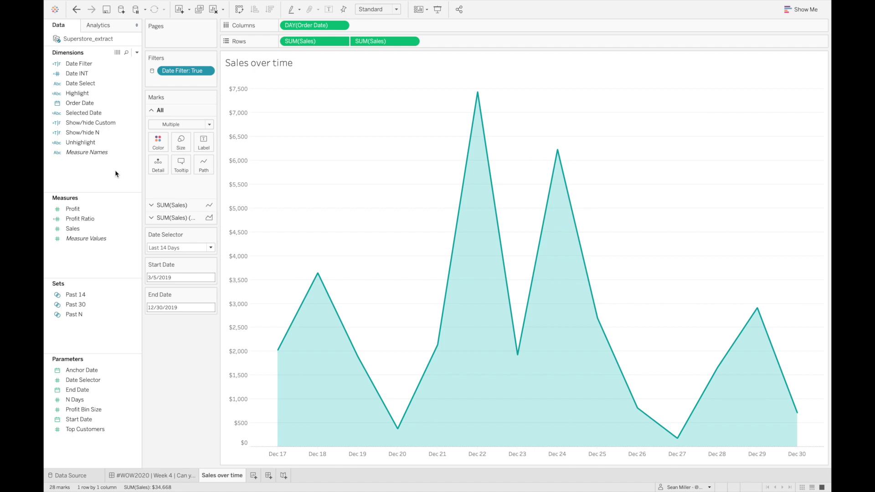
click(127, 369)
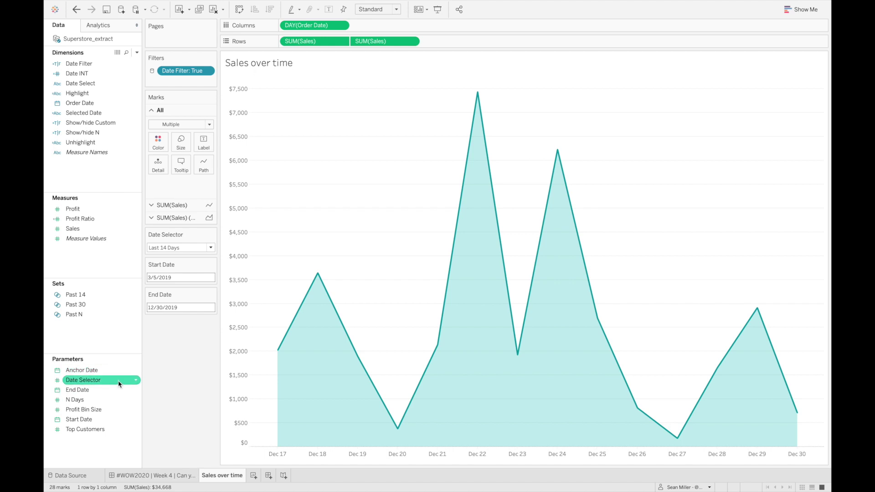
right_click(119, 385)
click(135, 270)
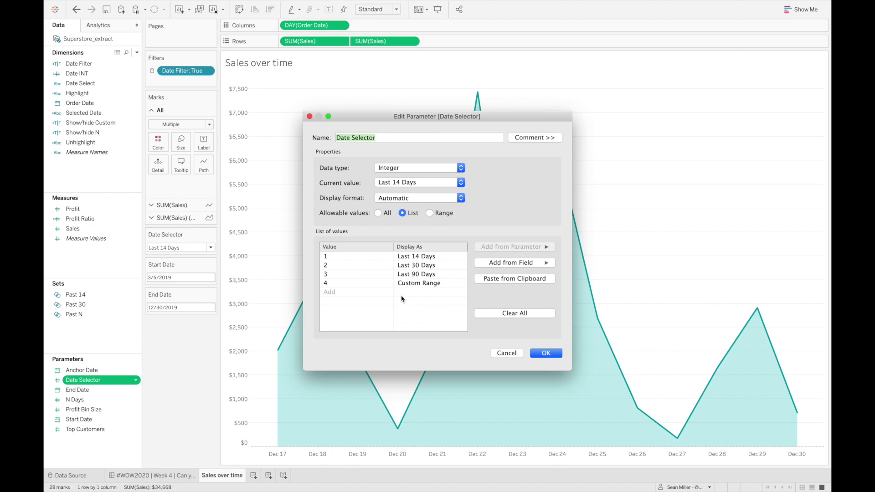
click(546, 354)
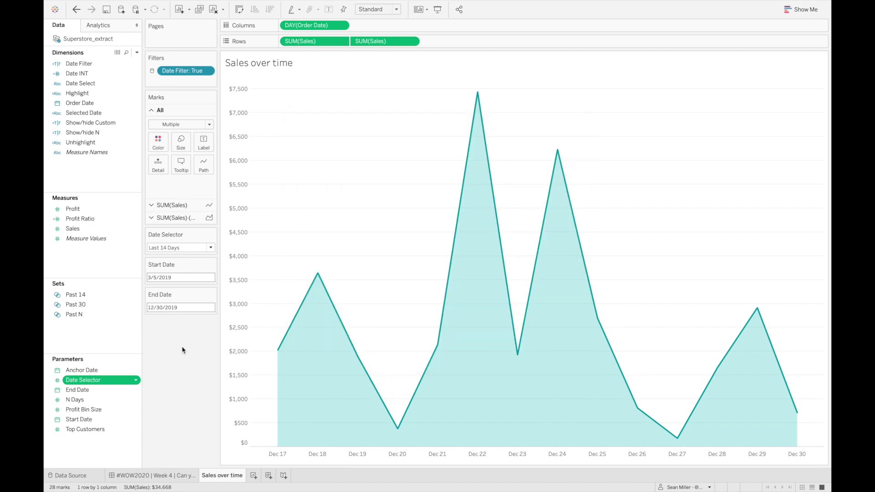
right_click(117, 404)
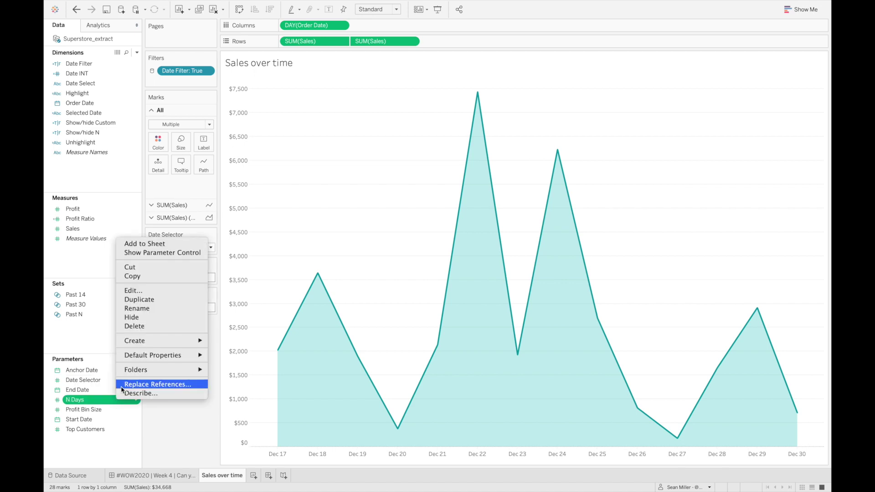
click(155, 295)
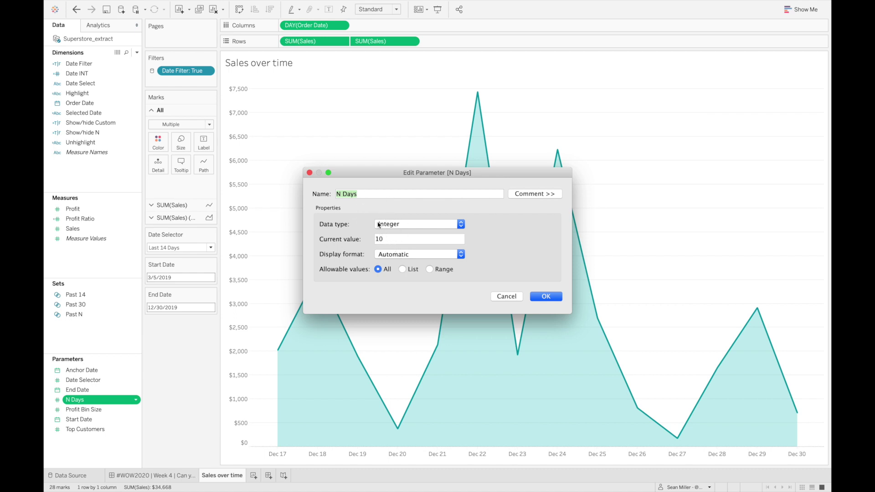
click(551, 296)
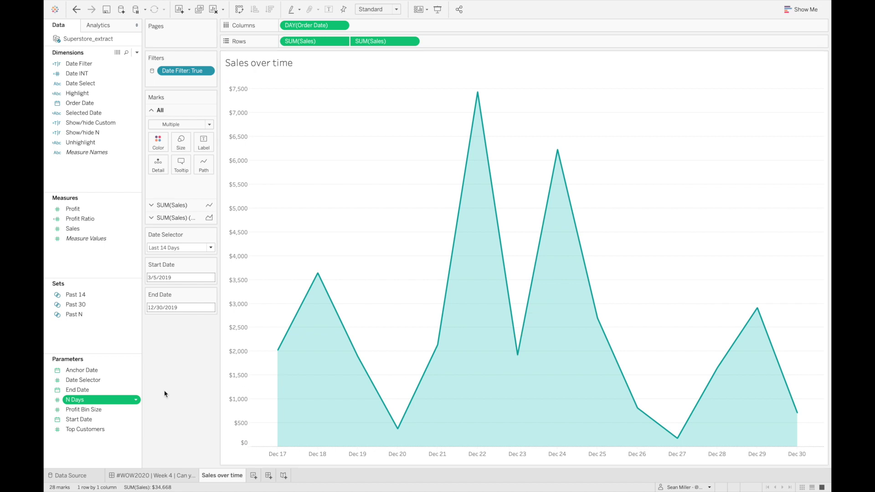
click(113, 344)
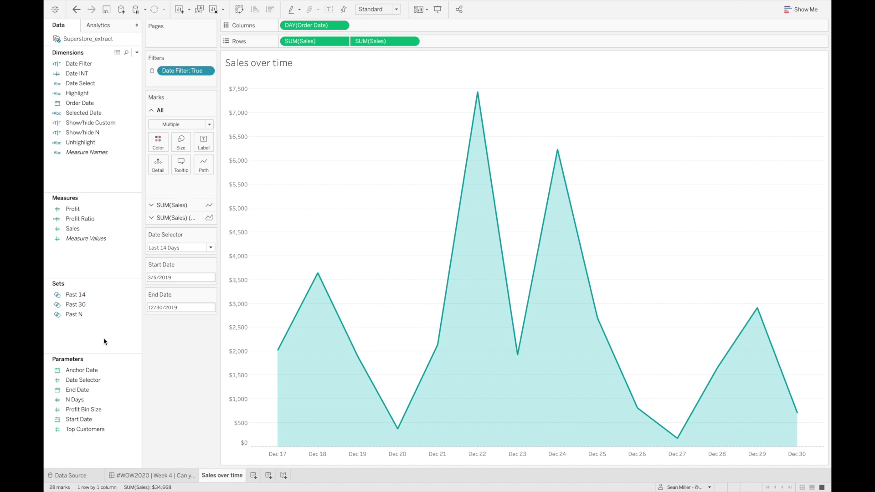
Step: Read the Past 30 set's full condition formula in Edit Set, then cancel without changes
right_click(88, 305)
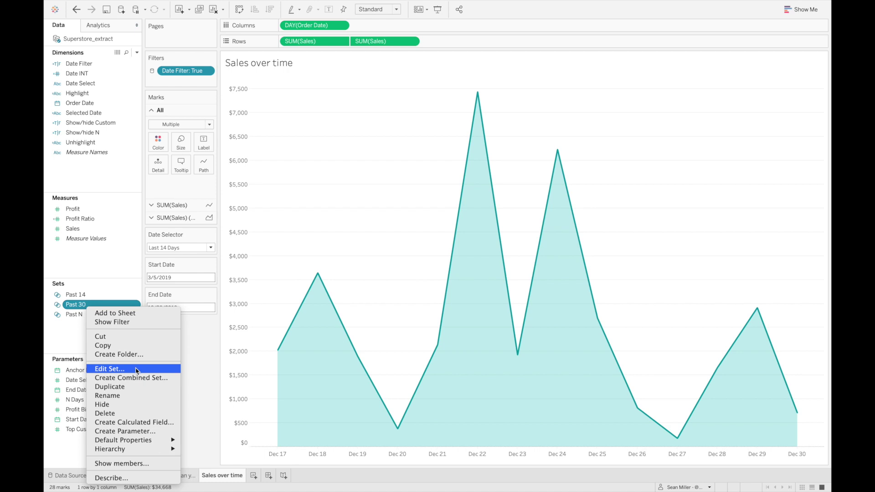
click(136, 370)
click(440, 133)
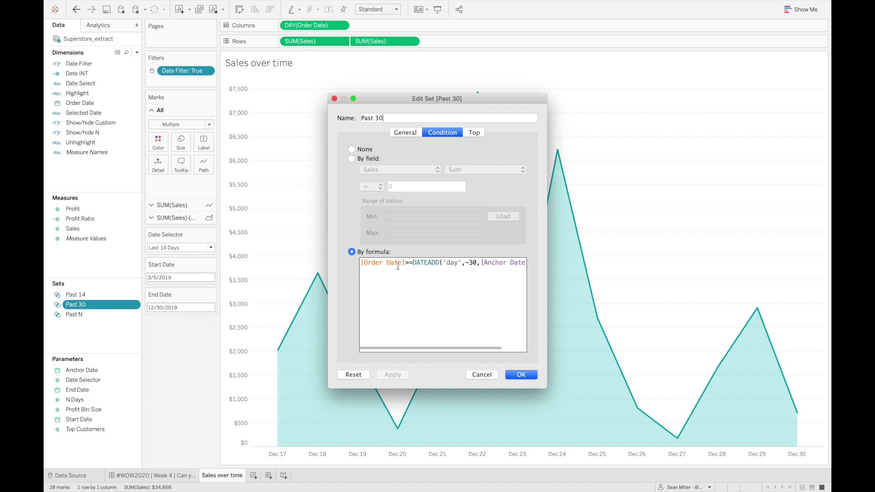
click(468, 276)
scroll(467, 276, right, 2)
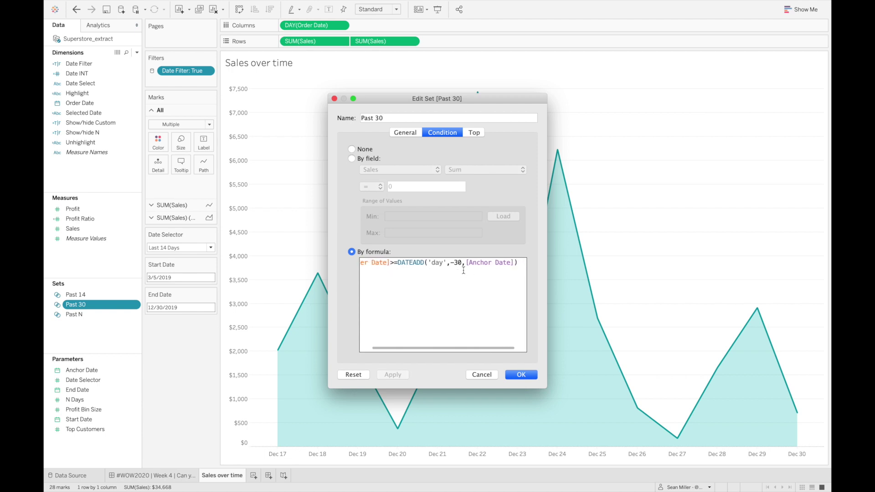
click(482, 374)
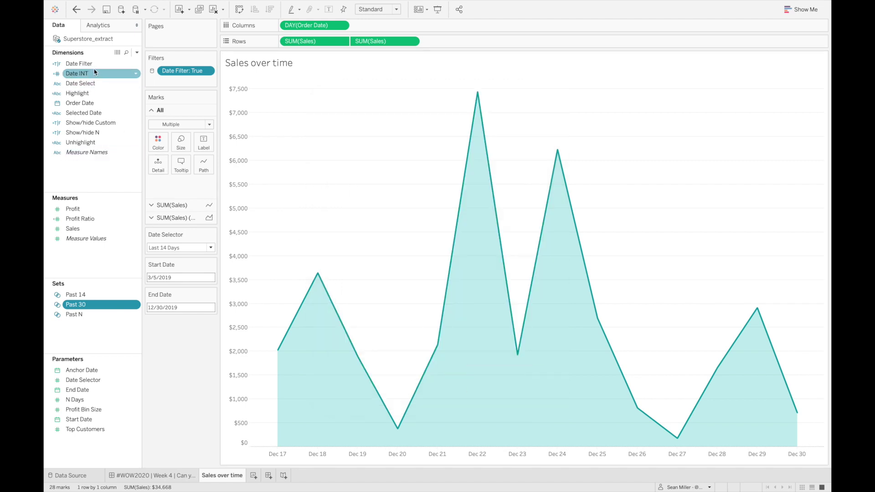
Step: Review the Date Filter CASE calculation, including the when 4 custom-range line, and close it
right_click(78, 64)
click(113, 116)
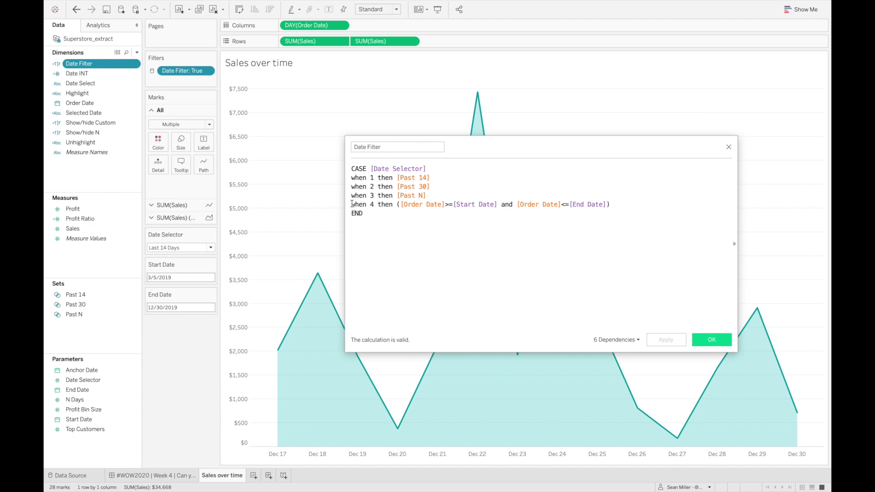
drag(354, 203, 363, 213)
click(615, 201)
triple_click(615, 201)
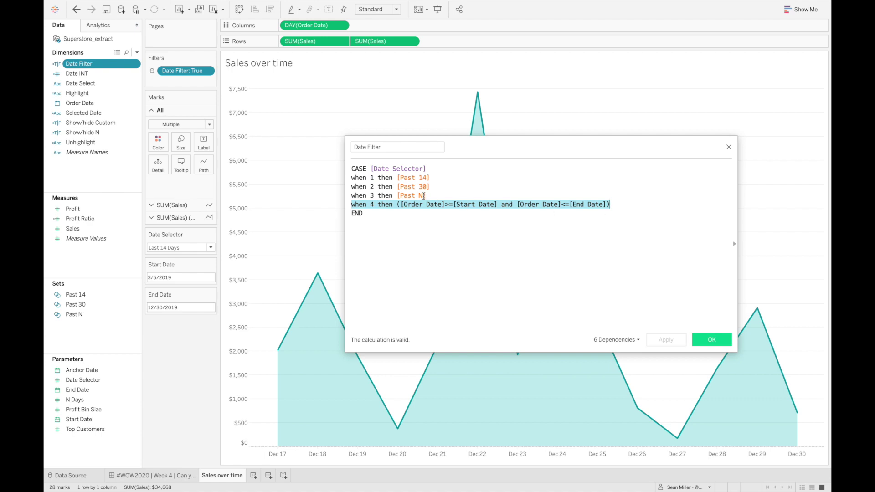
click(441, 213)
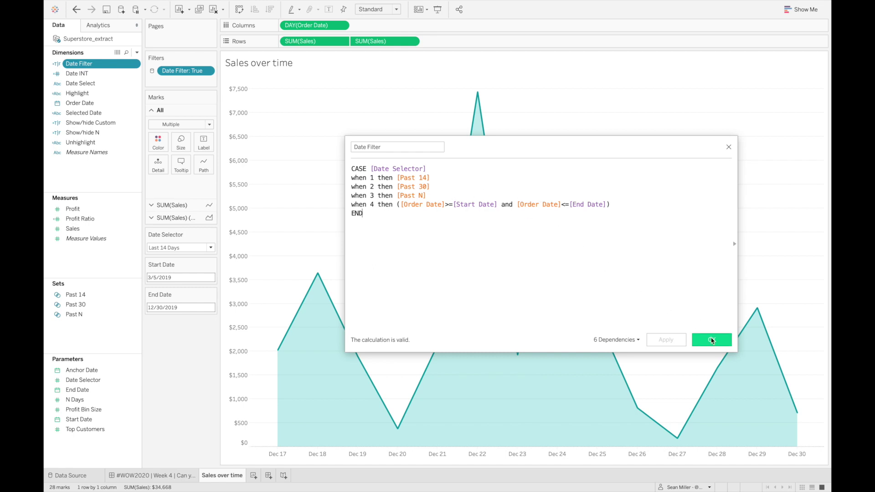
click(713, 341)
Step: Cycle Date Selector through Last 30 Days, Last 90 Days and Custom Range, ending on Last 14 Days
click(211, 248)
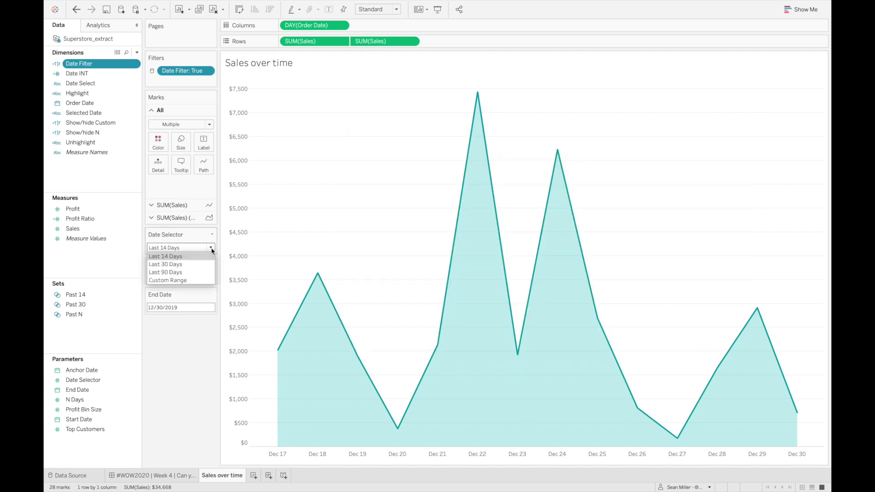
click(208, 263)
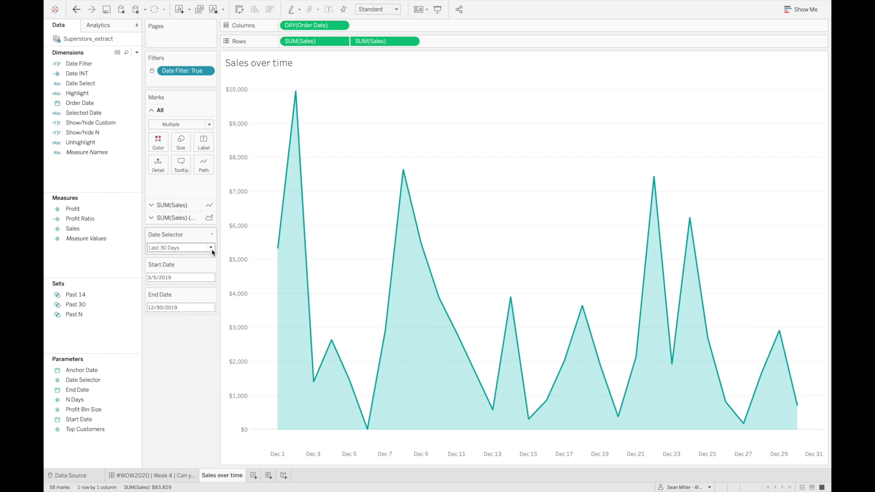
click(211, 248)
click(199, 275)
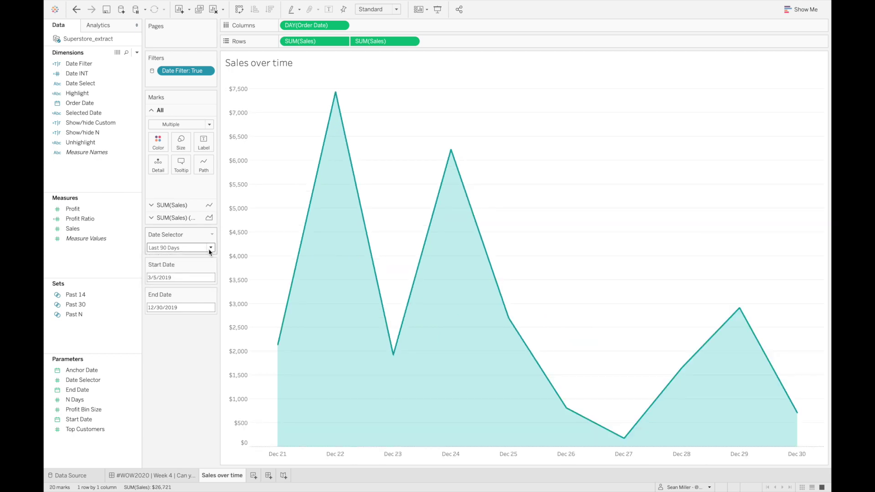
click(211, 248)
click(201, 279)
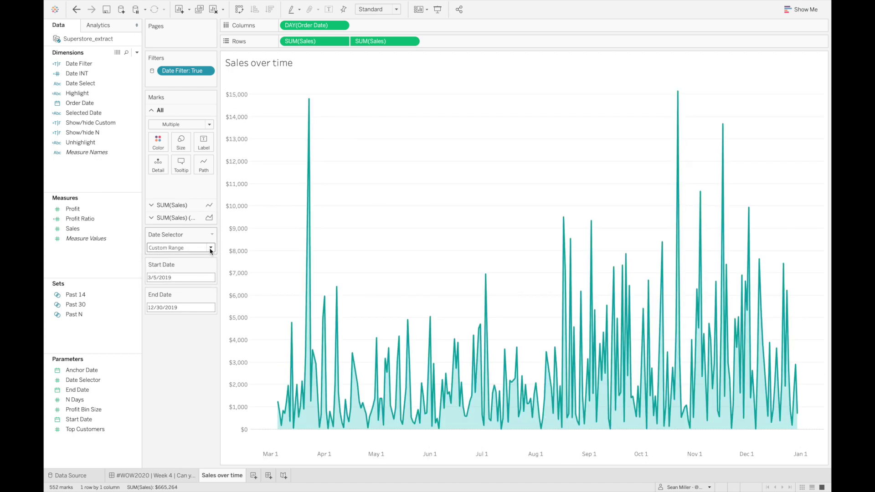
click(211, 248)
click(197, 256)
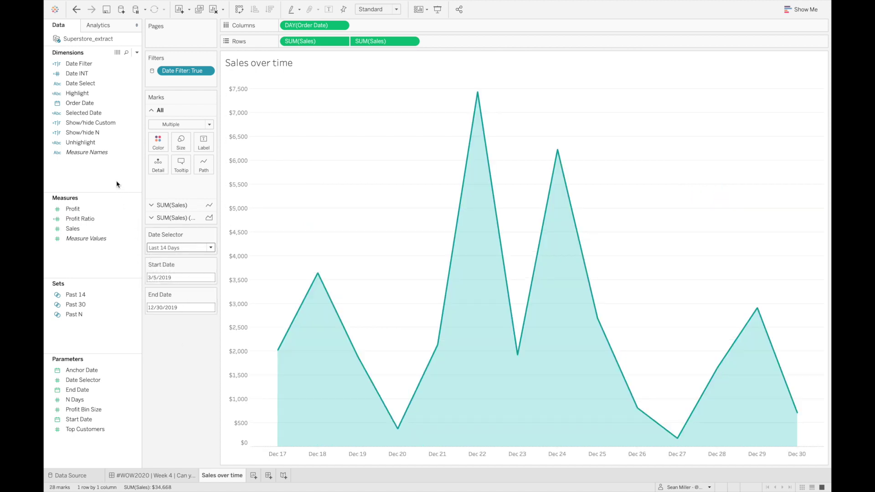
Step: Go from the Week 4 dashboard's radio-button sheet to the Date Select worksheet
click(178, 477)
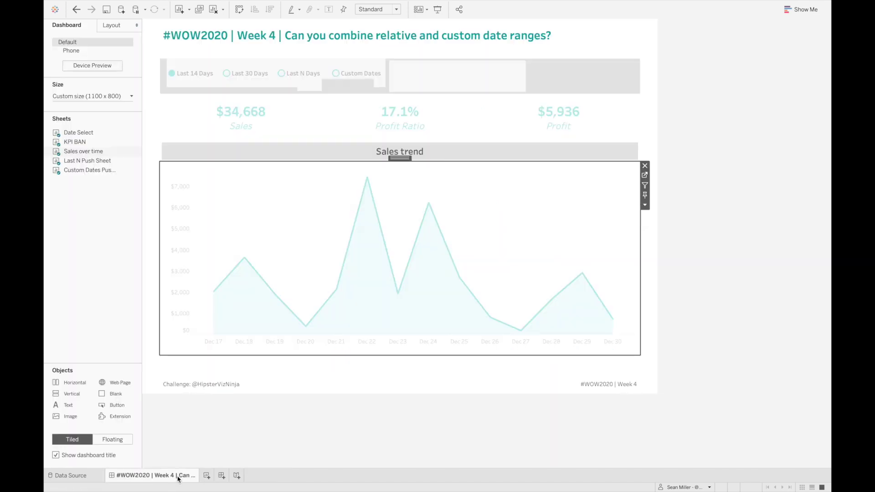
click(379, 84)
click(391, 74)
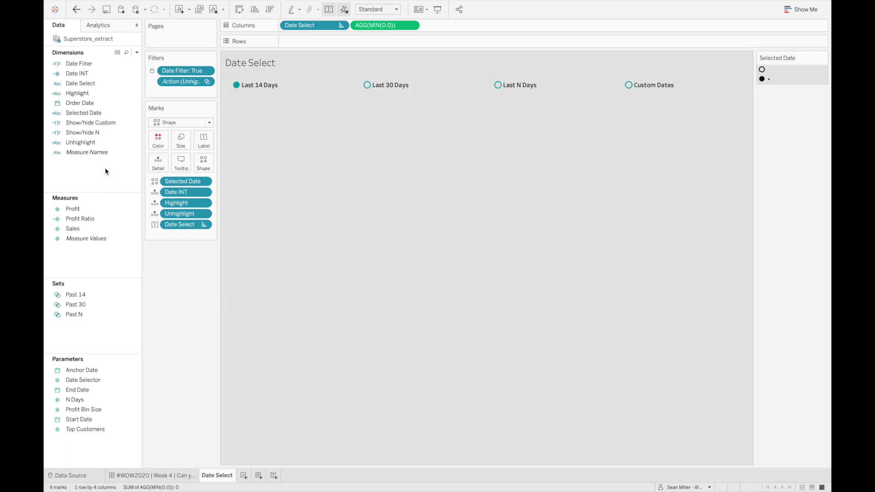
Step: Review the Date Select member aliases Last 14/30 Days, Last N Days and Custom Dates
right_click(92, 83)
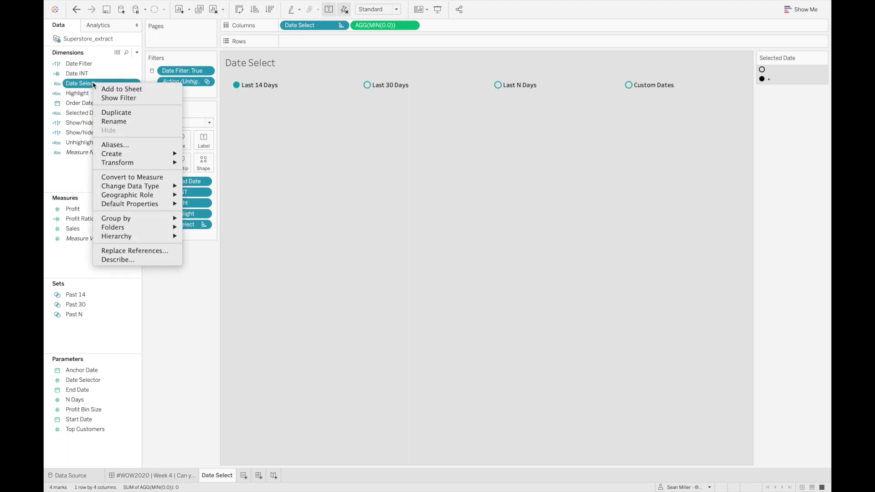
click(115, 145)
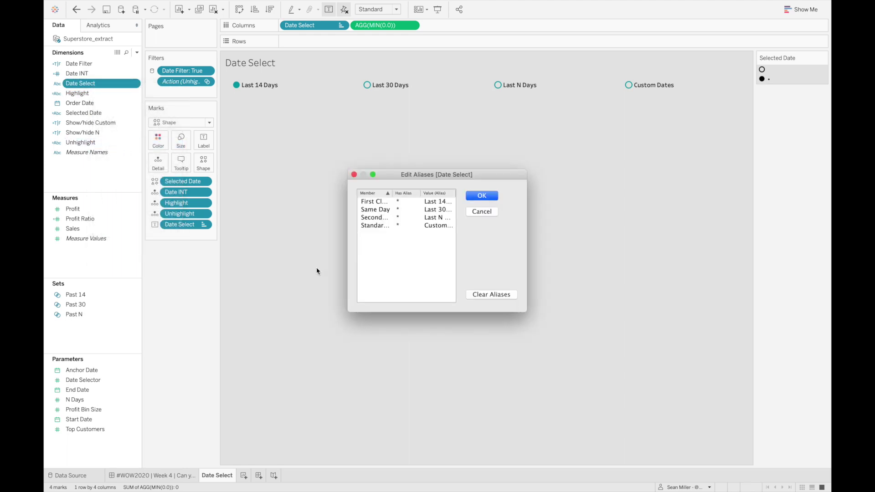
drag(348, 173, 312, 165)
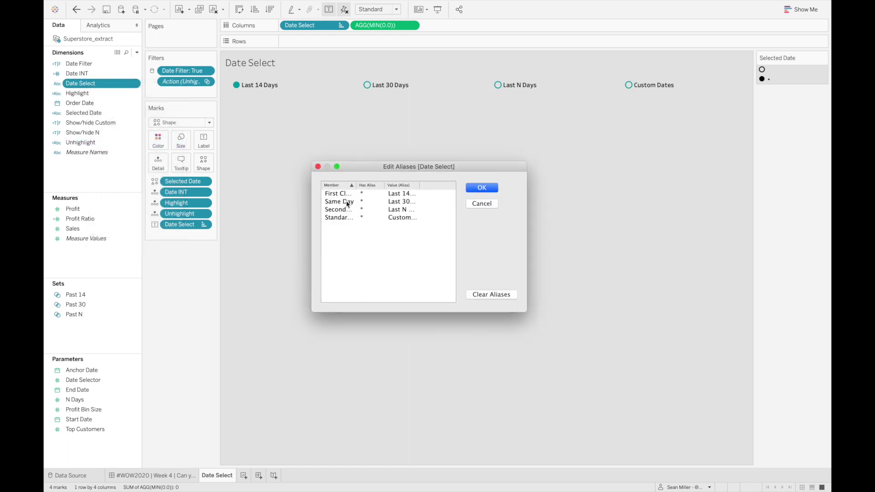
click(479, 189)
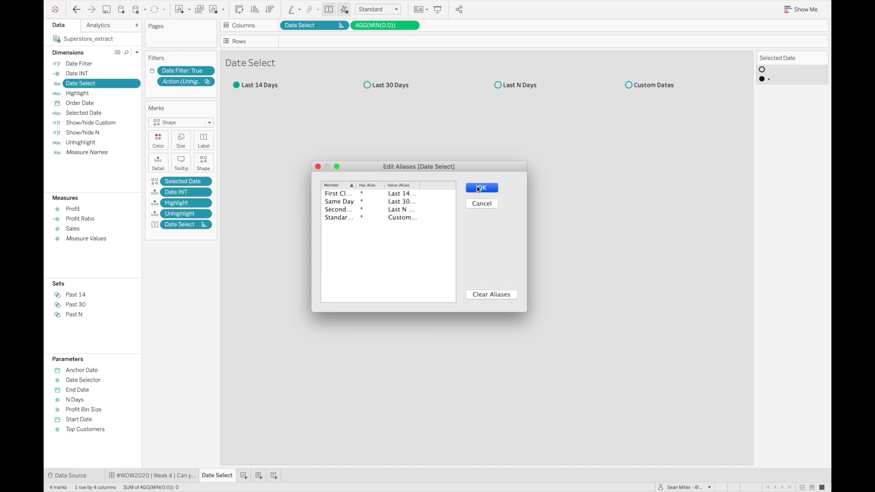
Step: Open the Date INT calculation to see the four ship-mode members mapped to 1–4
right_click(78, 75)
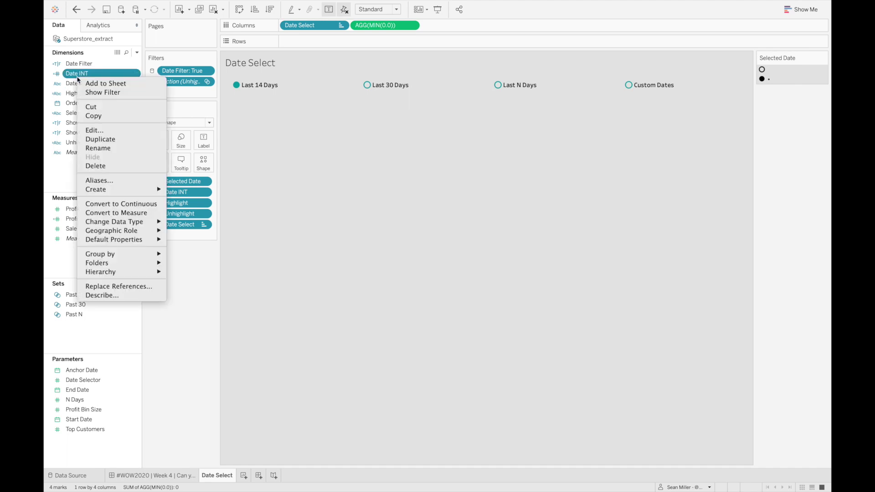
click(98, 131)
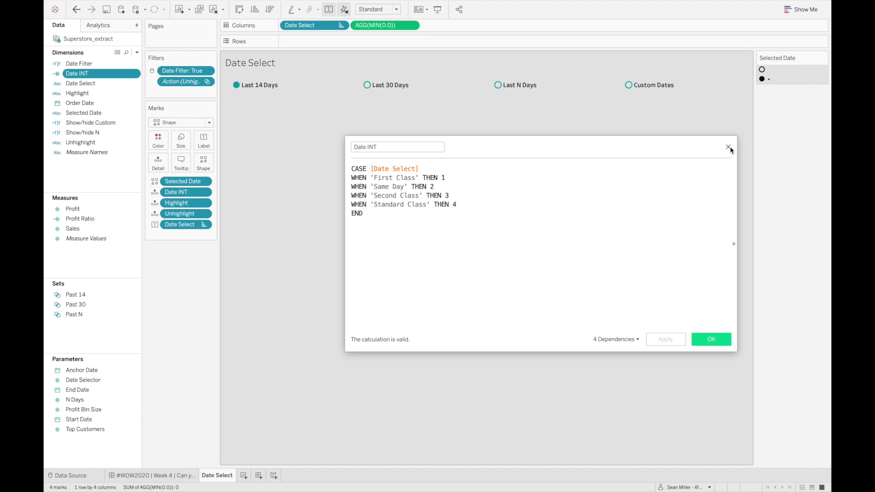
right_click(93, 381)
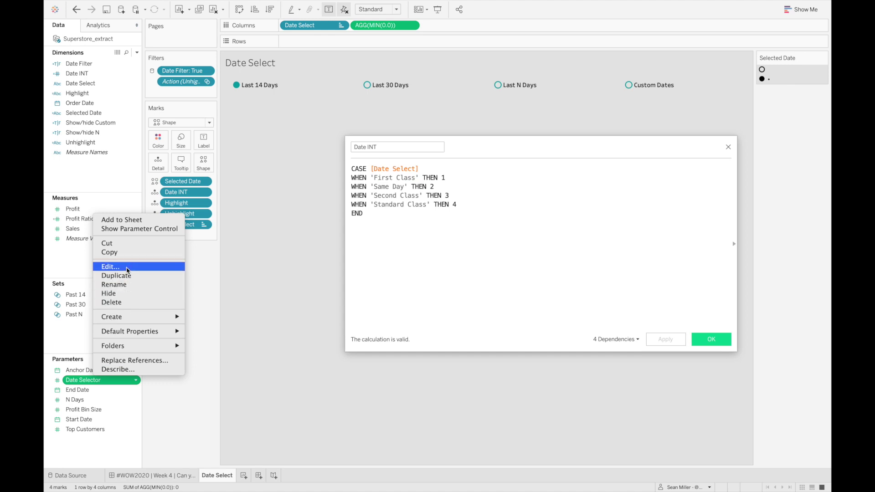
Step: Inspect the Date Selector parameter settings, cancel them, and close the Date INT editor unchanged
click(111, 267)
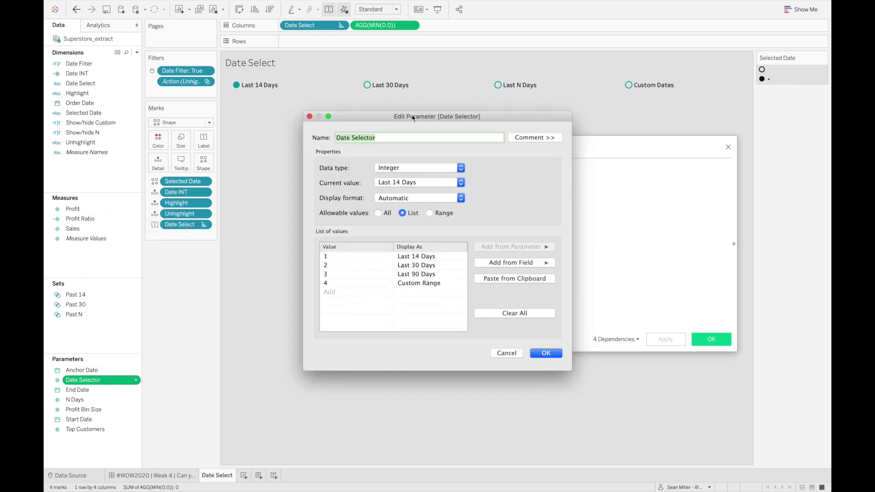
drag(409, 117, 604, 67)
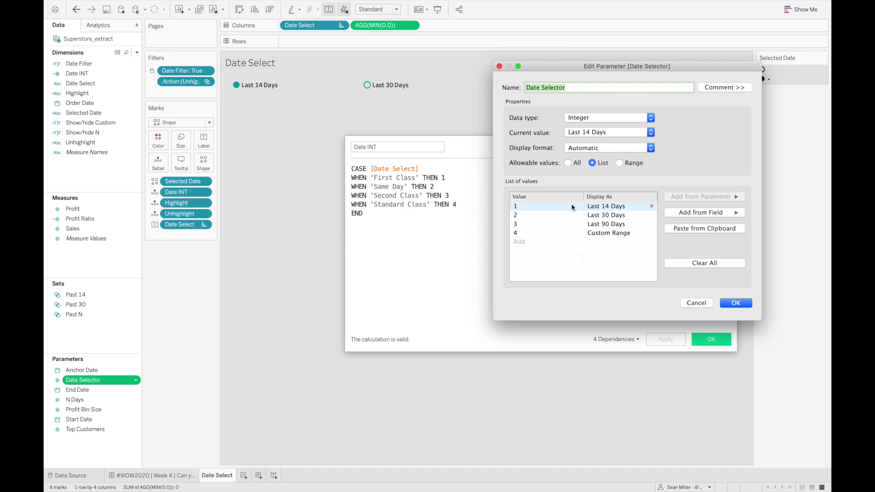
click(706, 303)
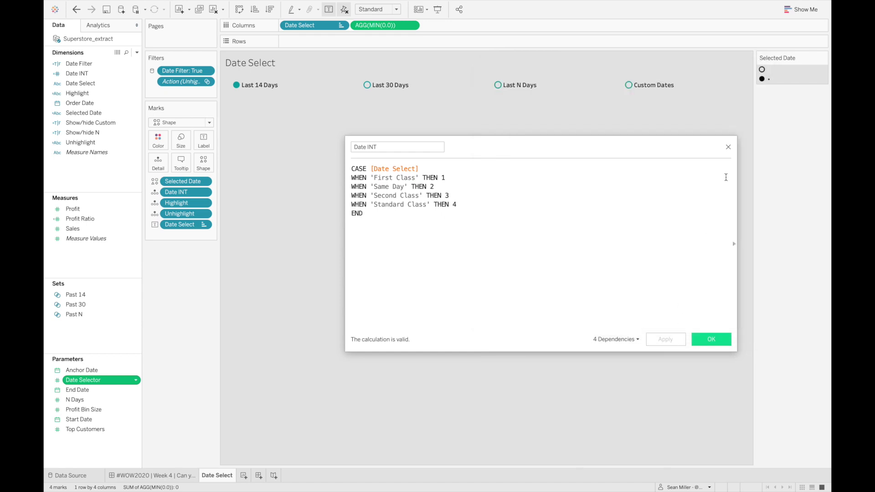
click(728, 147)
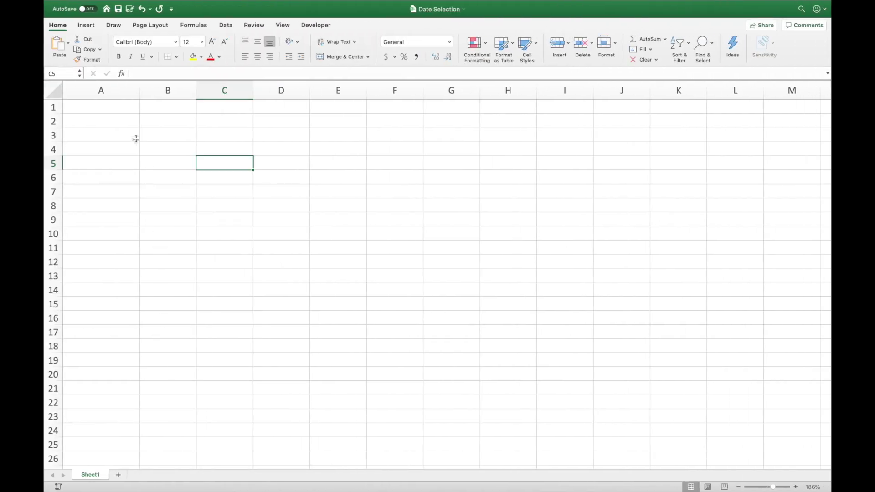
Step: Enter headers Text Field and Value, then Last 14, Last 30, Last N, Custom Dates in A2:A5
click(127, 111)
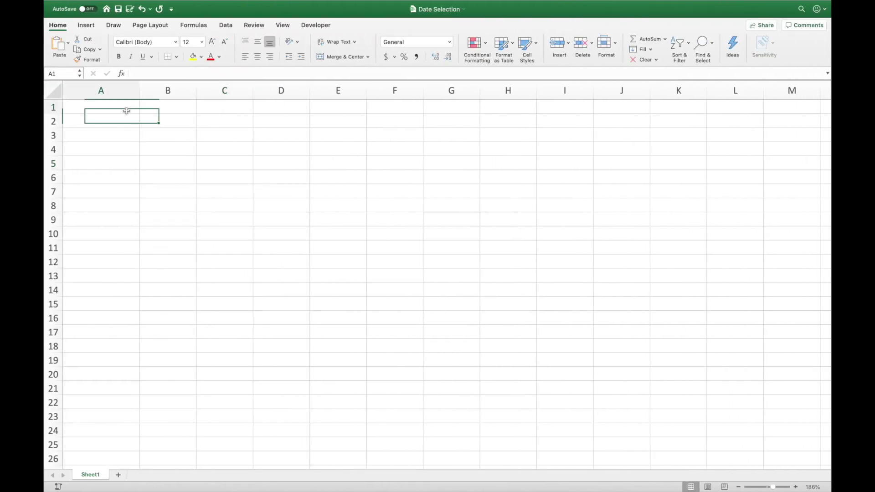
text(Text)
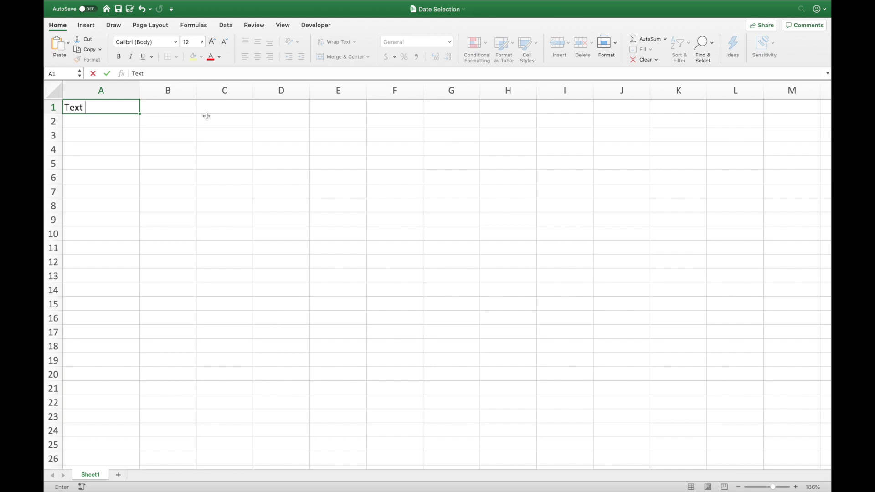
text(Field)
key(Tab)
text(Value)
key(Return)
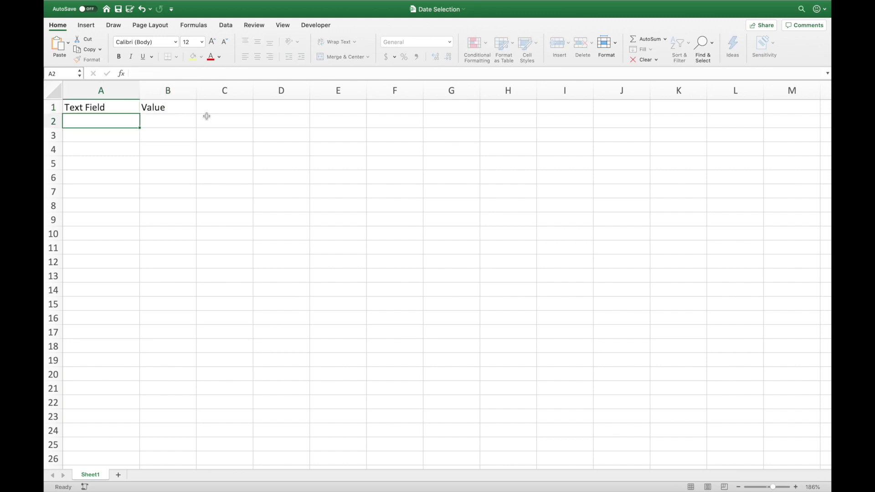
text(Last 14)
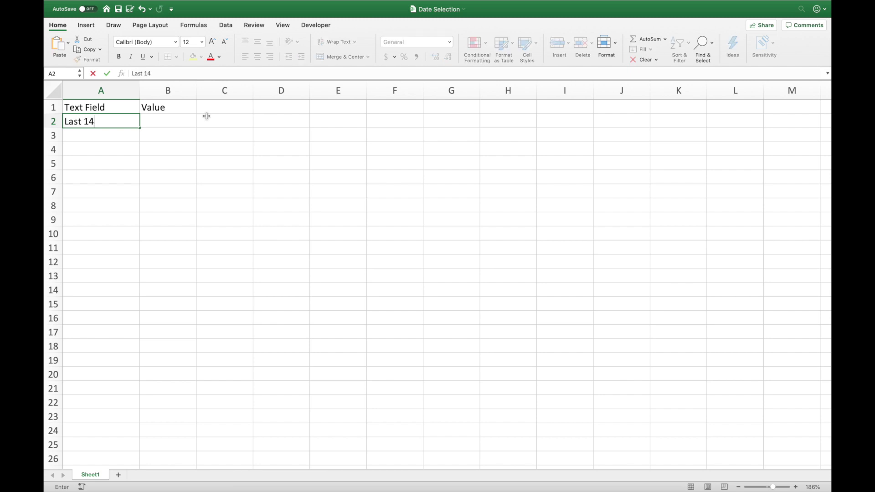
key(Return)
text(Last 30)
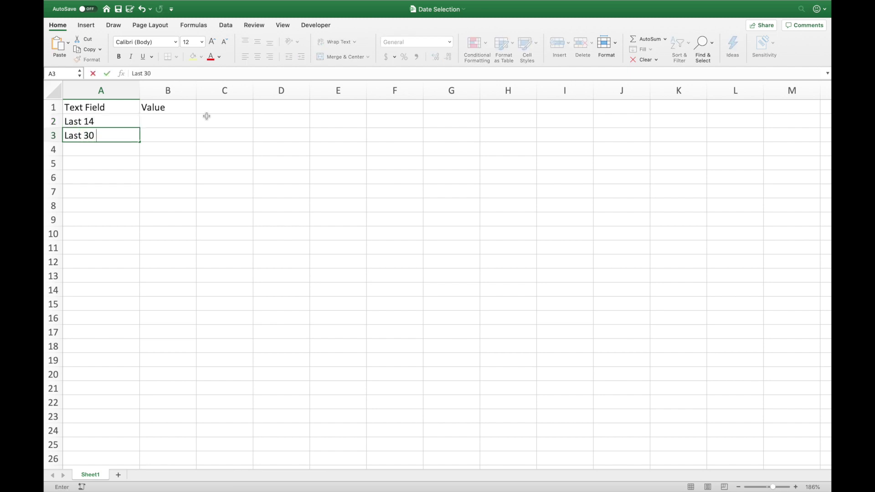
key(Return)
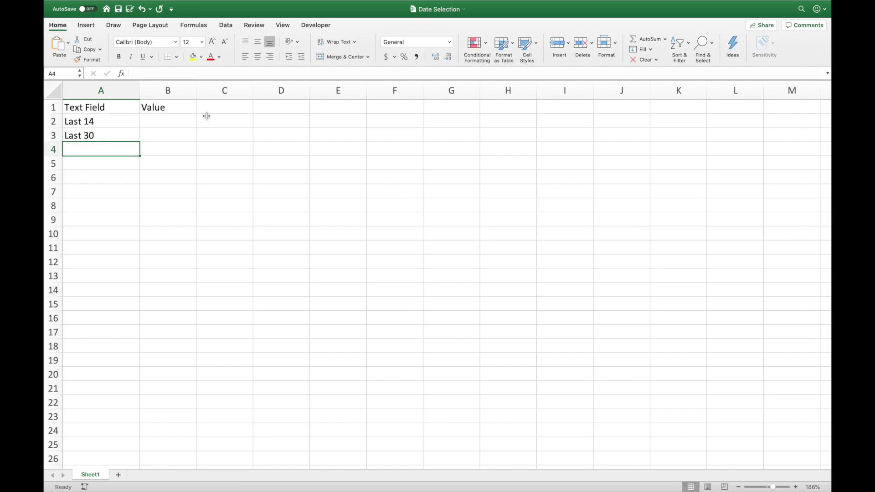
text(Last N)
key(Return)
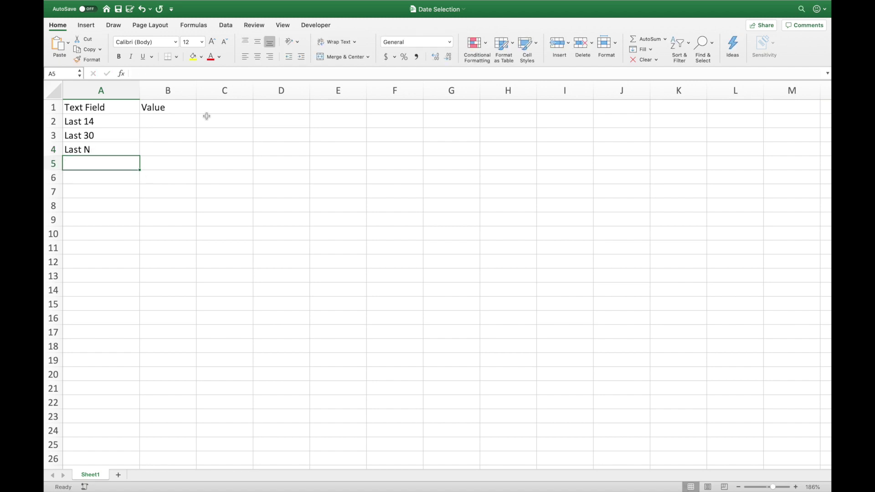
text(Custom Dates)
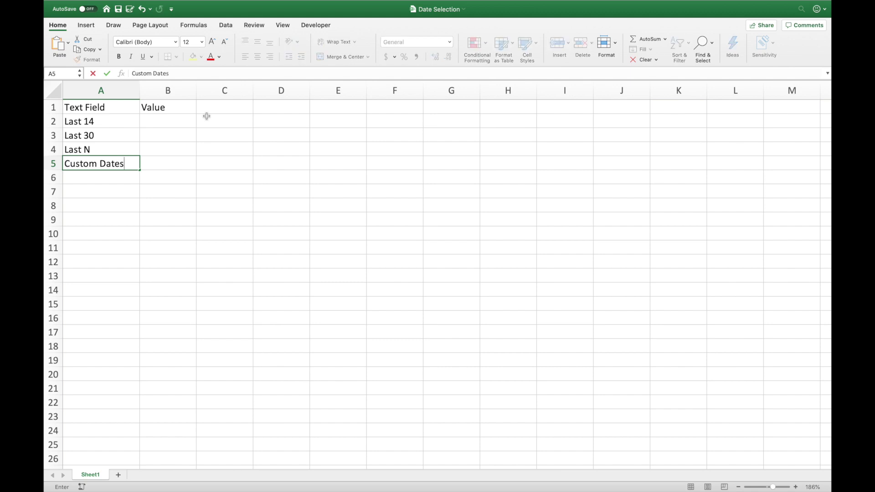
Step: Fill values 1 to 4 in B2:B5 and switch back to Tableau
click(186, 119)
text(1)
key(Return)
text(2)
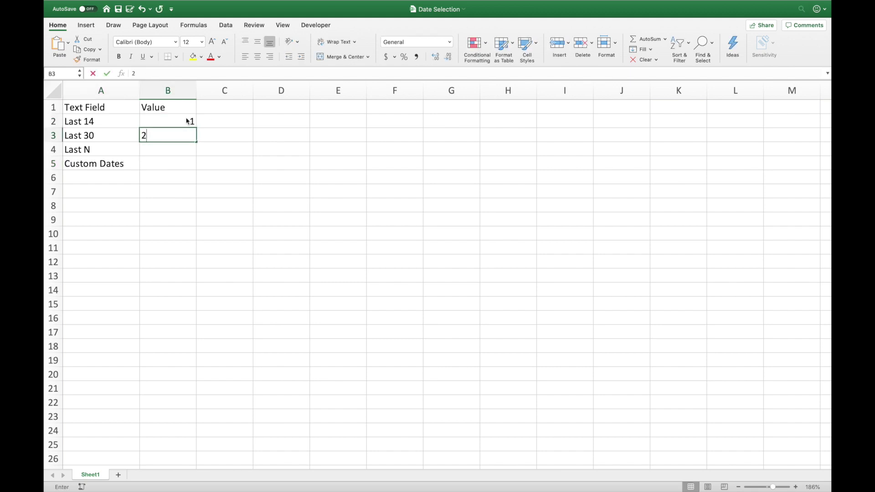
key(Return)
text(3)
key(Return)
text(4)
key(Return)
click(184, 188)
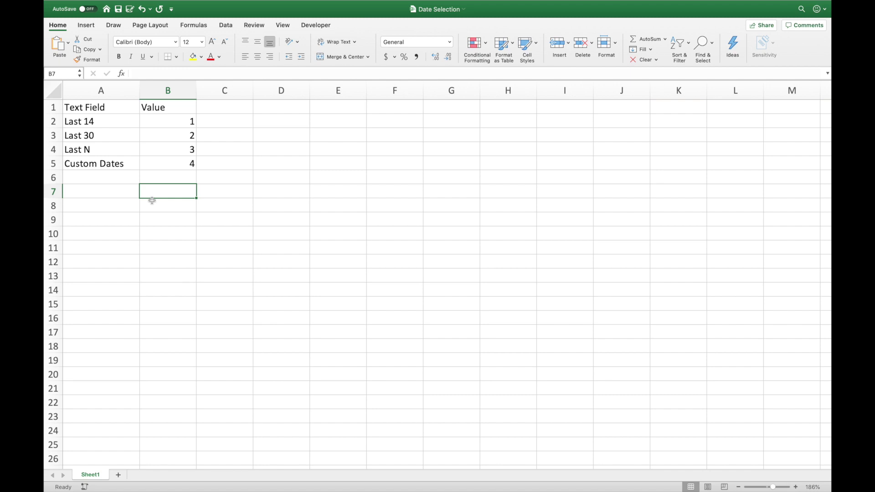
key(ctrl+Left)
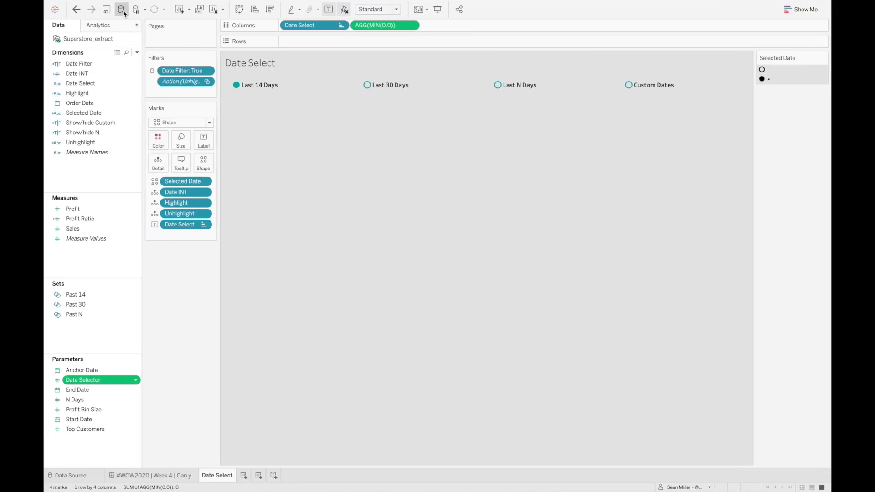
click(123, 11)
click(147, 108)
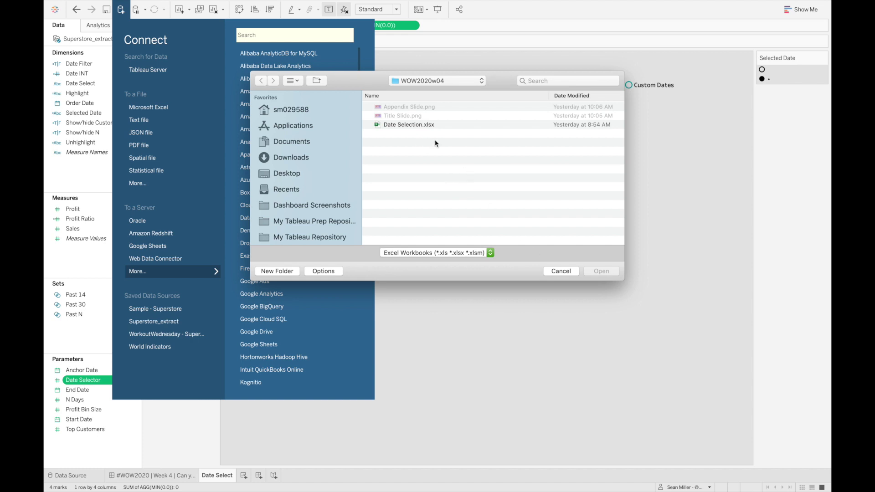
click(565, 271)
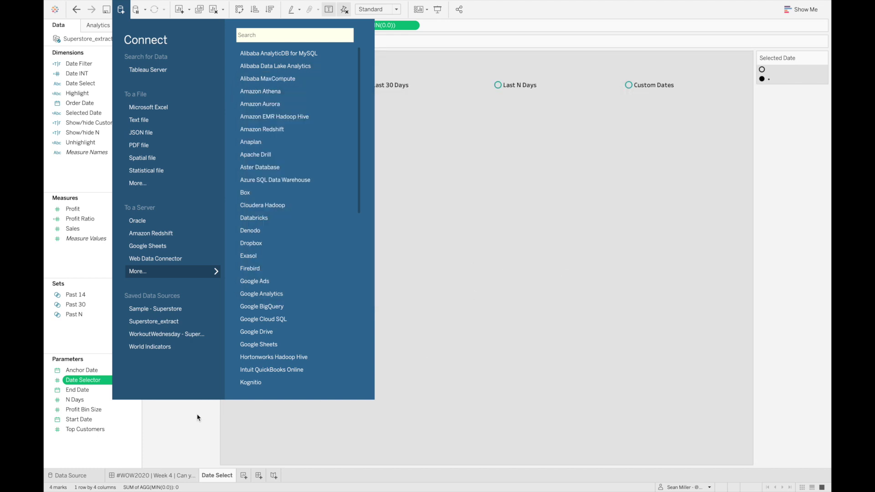
click(198, 418)
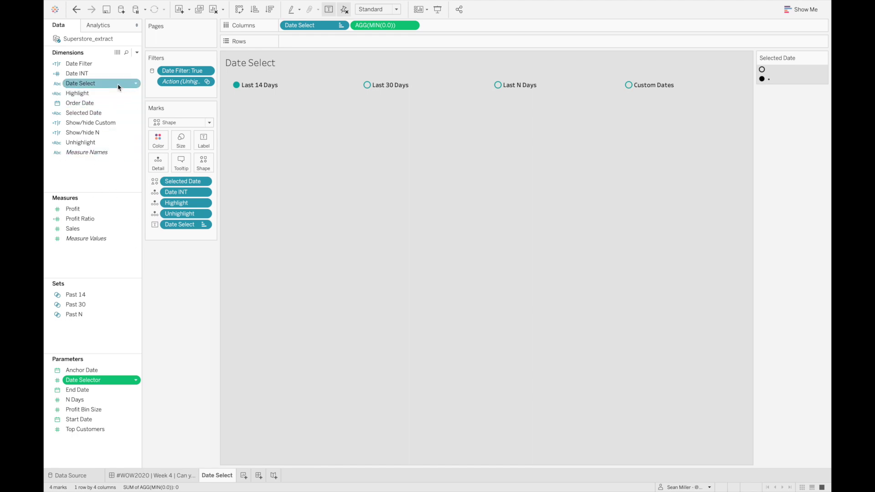
Step: Select the Date INT field and edit the parameter action that drives Date Selector
click(104, 182)
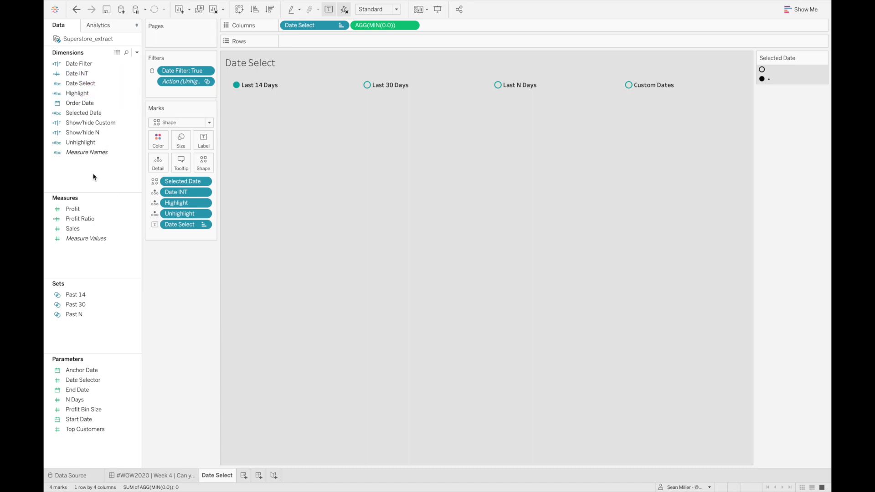
click(103, 74)
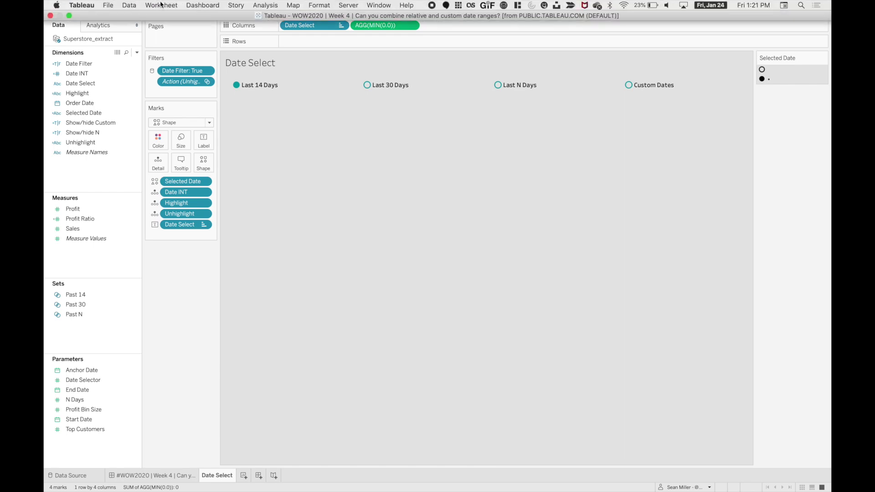
click(194, 5)
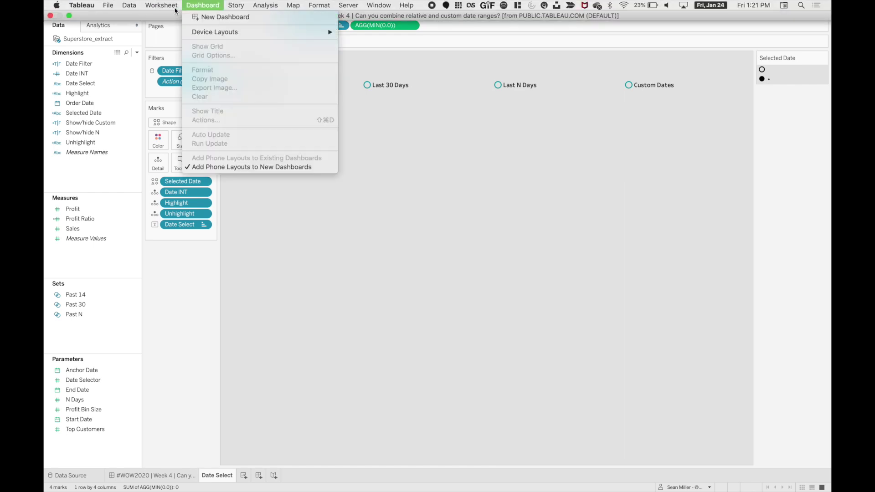
mouse_move(175, 7)
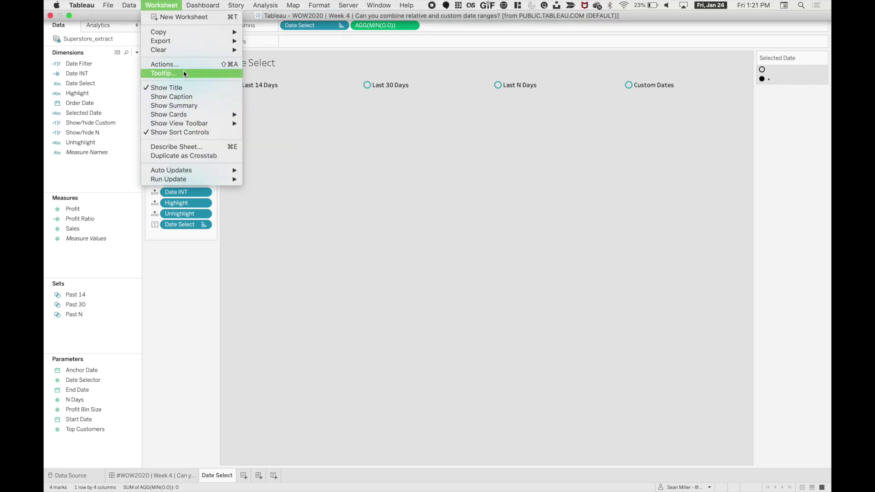
click(380, 213)
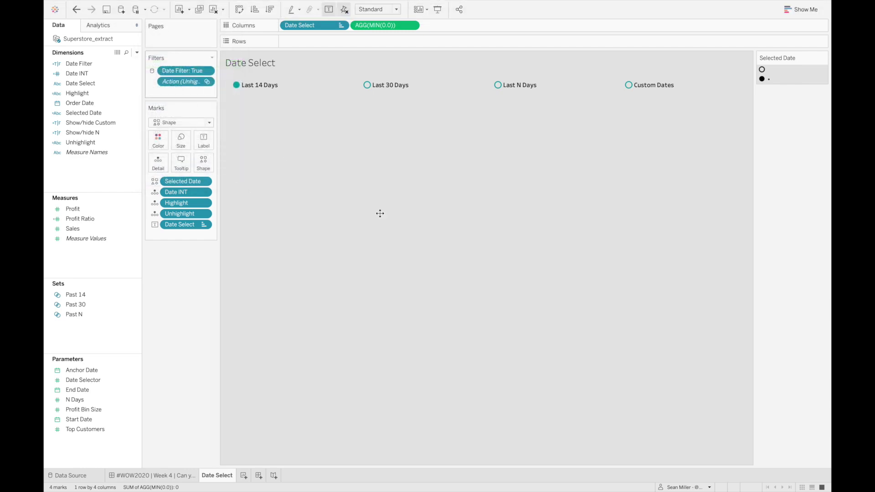
double_click(308, 151)
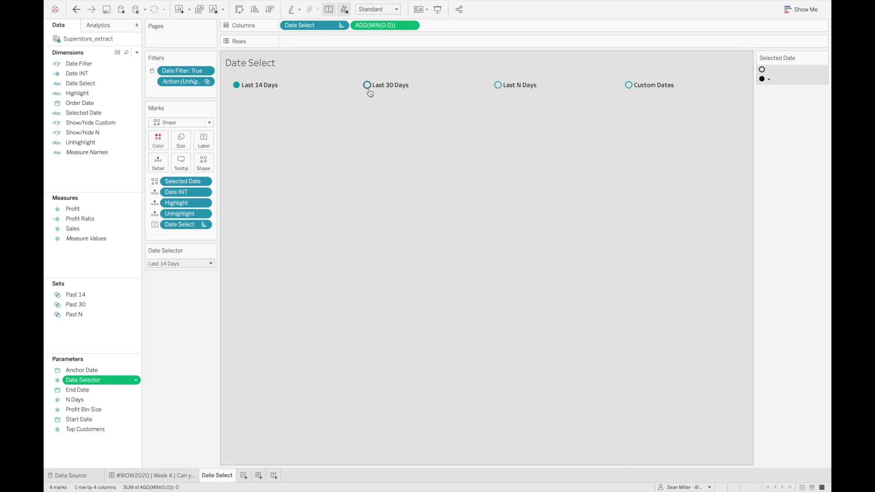
Step: Test the action by picking Last 30 Days, Last N Days, Custom Dates, then Last N Days again
click(387, 87)
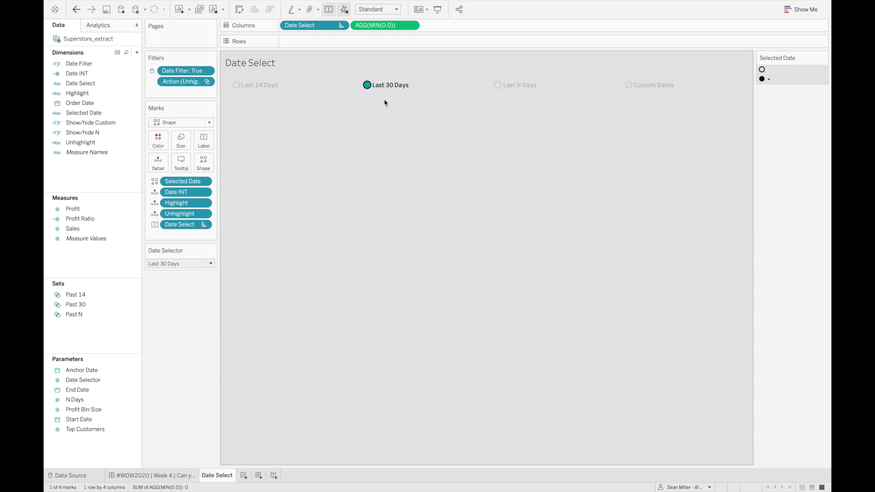
click(515, 85)
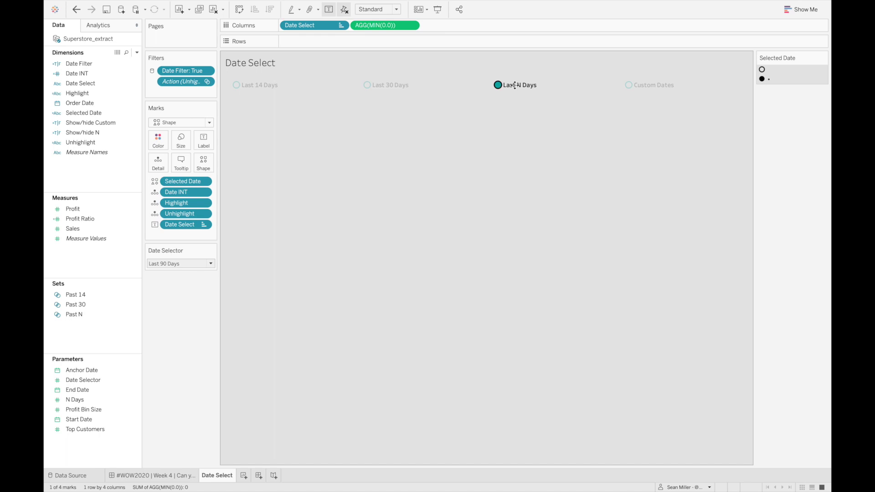
click(635, 86)
click(515, 87)
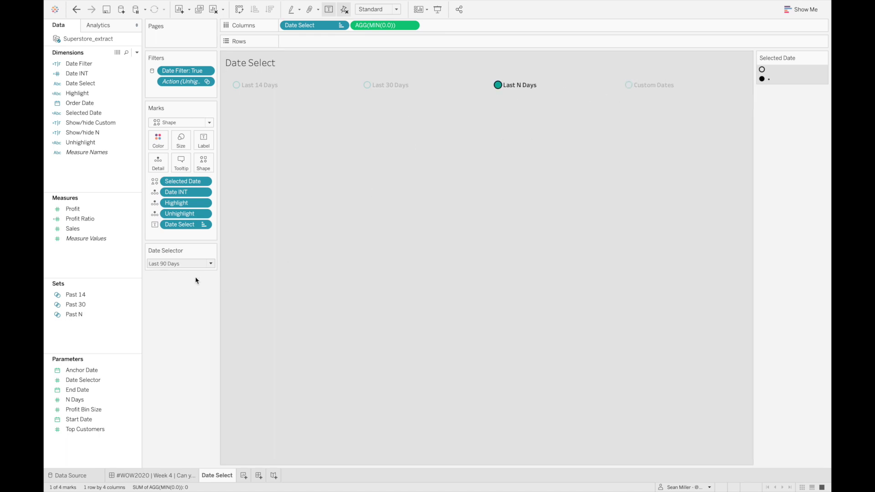
Step: On the Week 4 dashboard, toggle Last N Days and Custom Dates, then open the Custom Dates Push Sheet
click(176, 476)
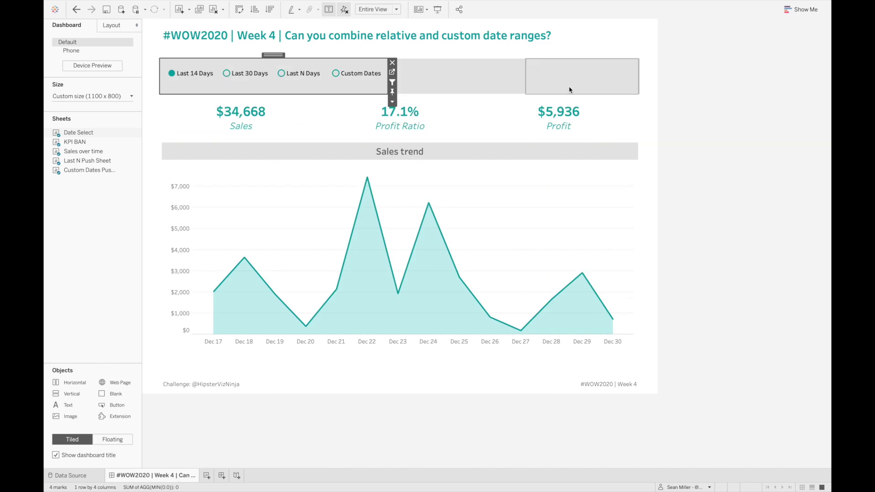
click(707, 156)
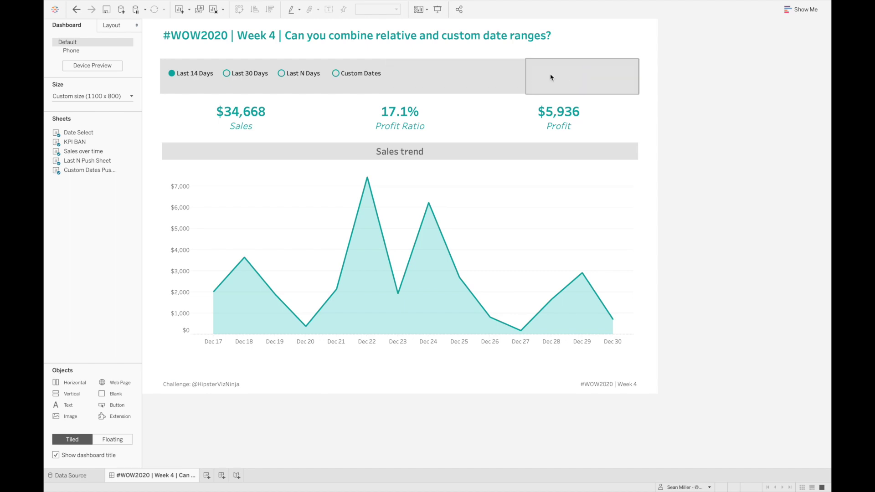
click(306, 78)
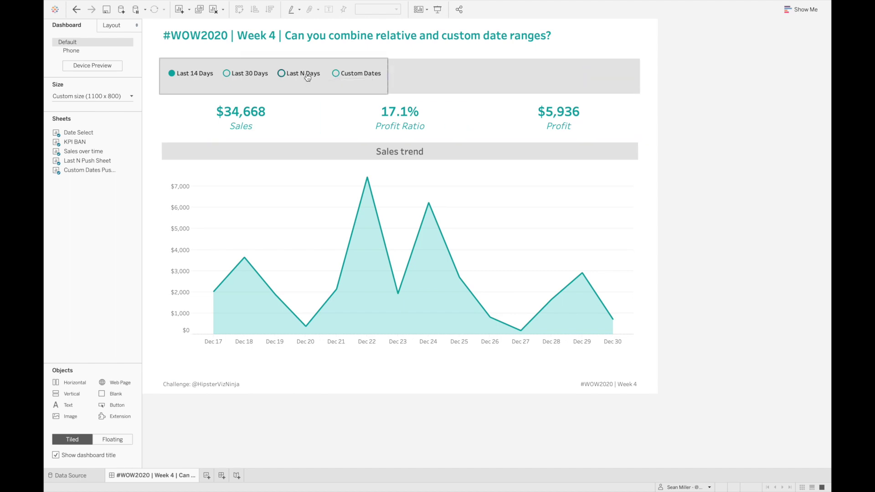
click(348, 78)
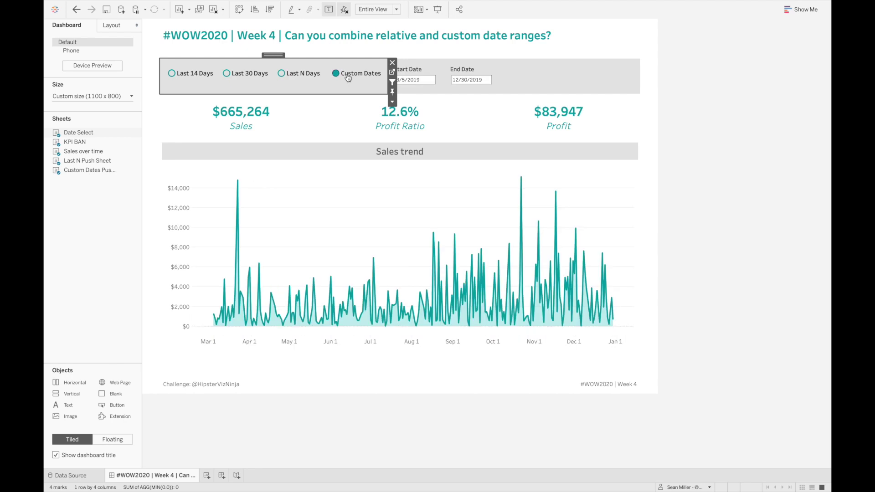
click(315, 77)
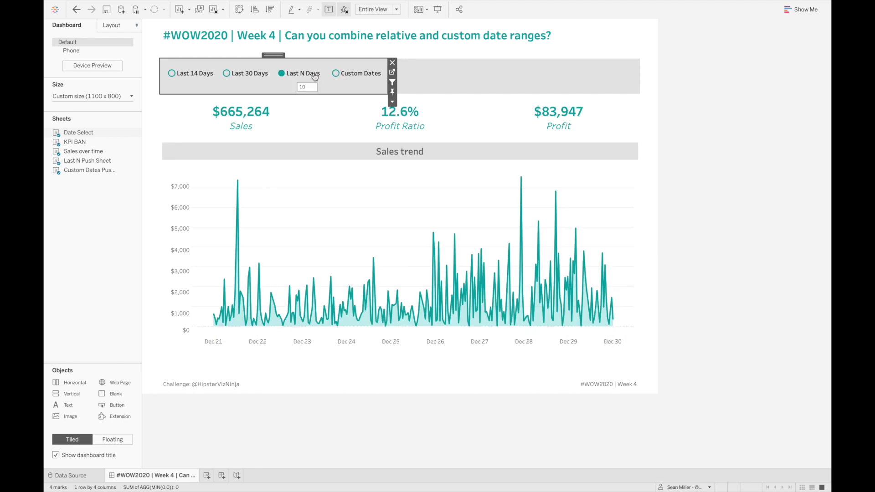
click(348, 79)
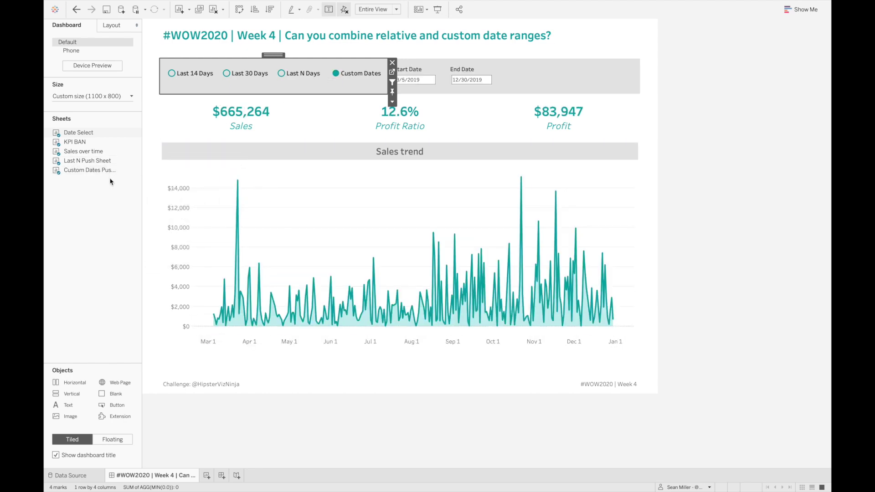
mouse_move(132, 170)
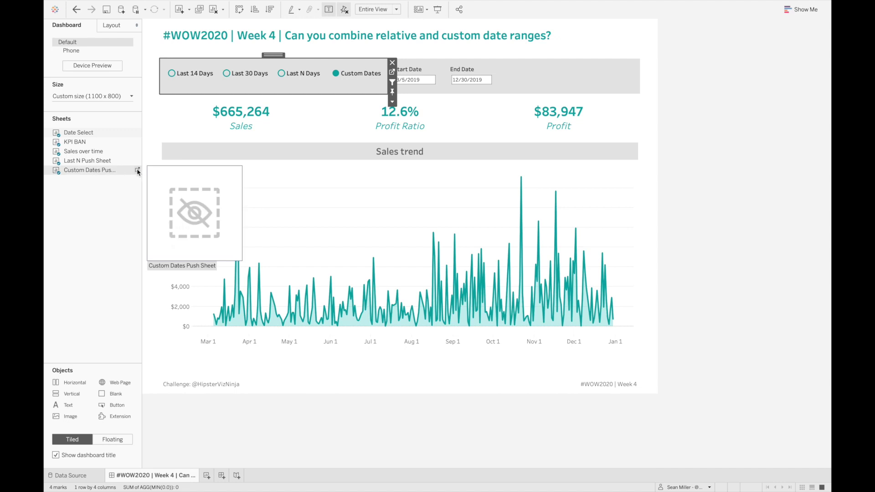
click(137, 170)
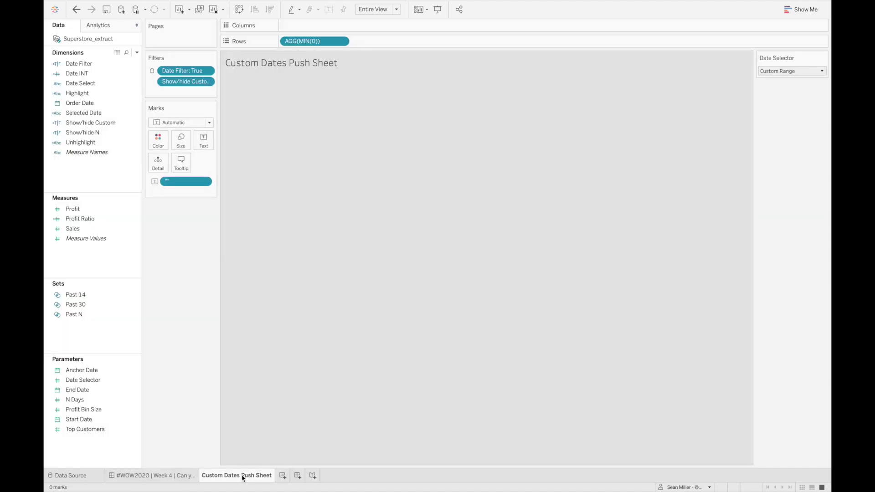
Step: Bring up the options for the Show/hide Custom filter field on the Custom Dates Push Sheet
mouse_move(246, 475)
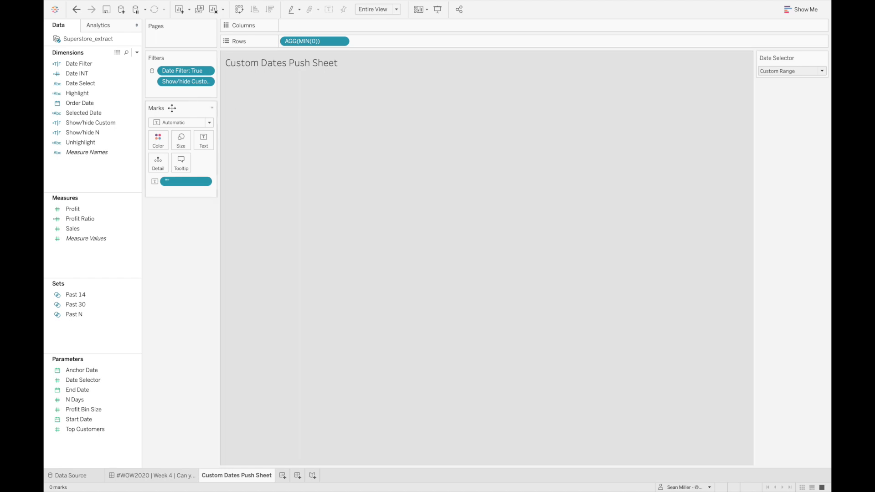
right_click(114, 123)
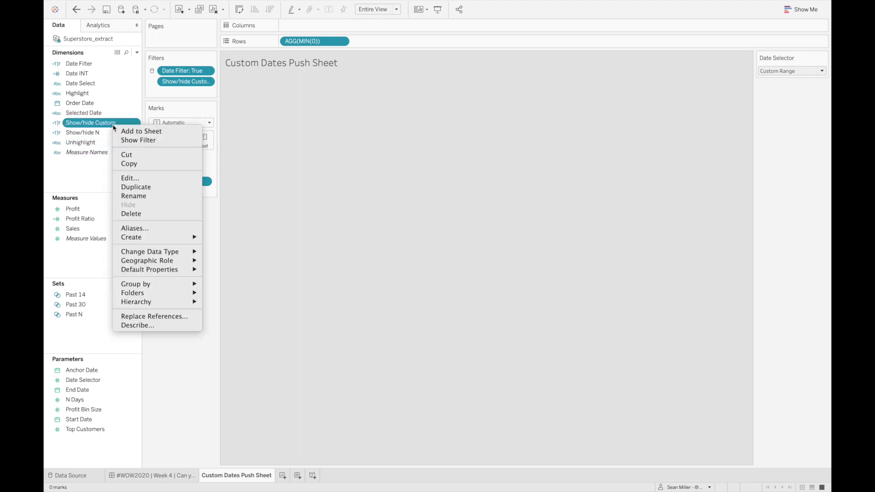
Step: Confirm the Show/hide Custom formula reads [Date Selector]<>4 and return to the Week 4 dashboard
click(127, 178)
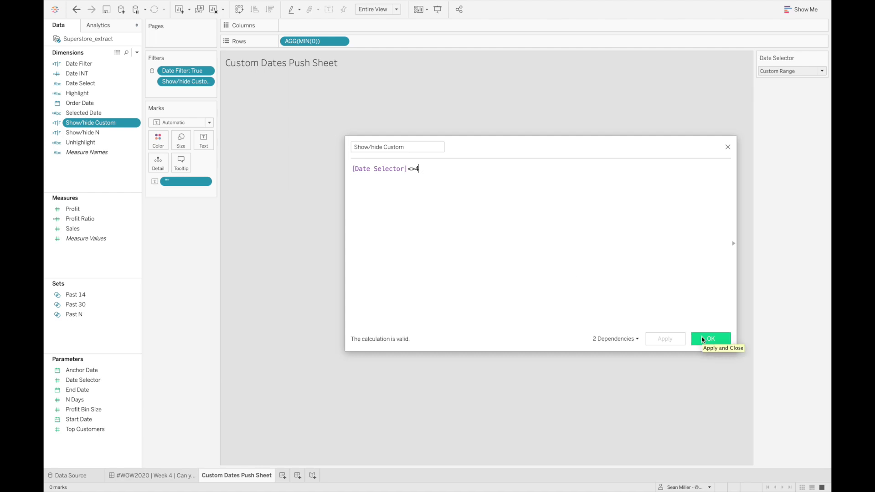
click(704, 340)
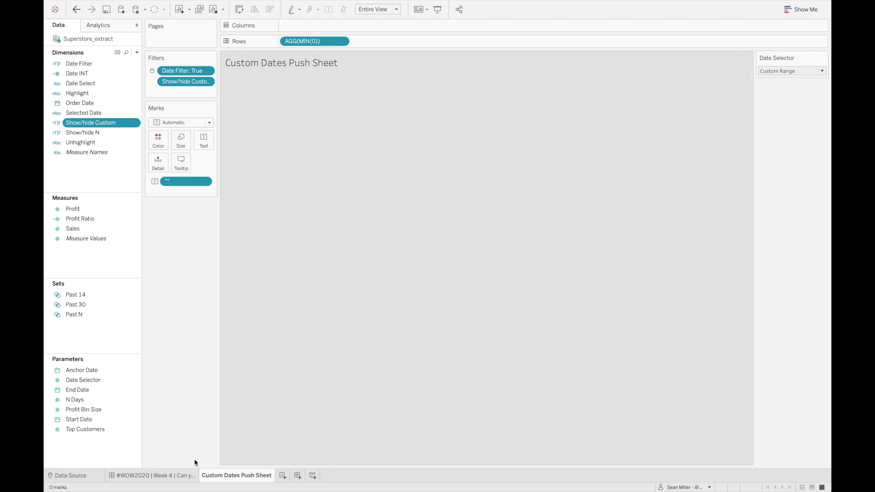
click(194, 477)
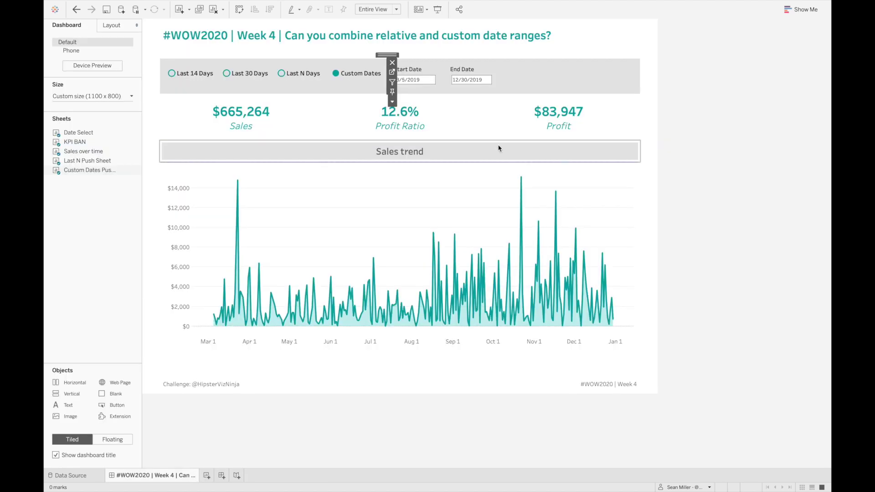
Step: Place the Custom Dates Push Sheet in the date bar beside the Start and End Date fields, testing Last 30 Days
click(560, 76)
drag(583, 55, 515, 55)
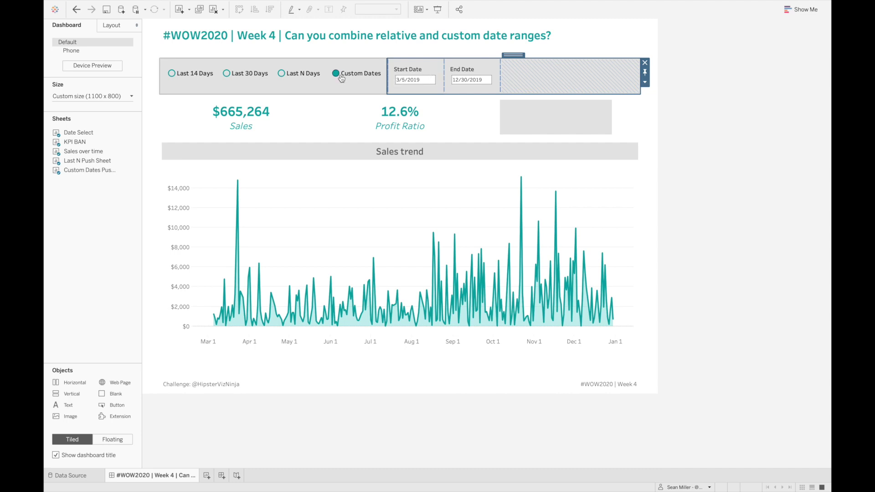
click(245, 75)
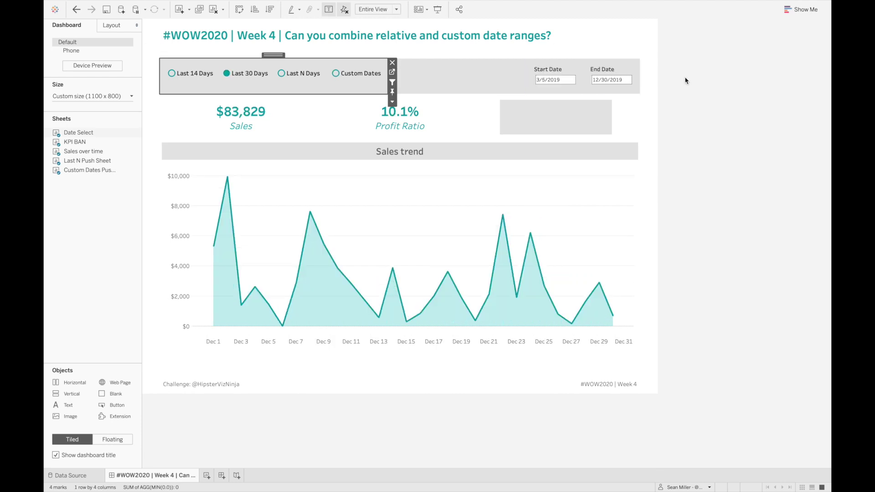
click(704, 80)
drag(89, 170, 456, 82)
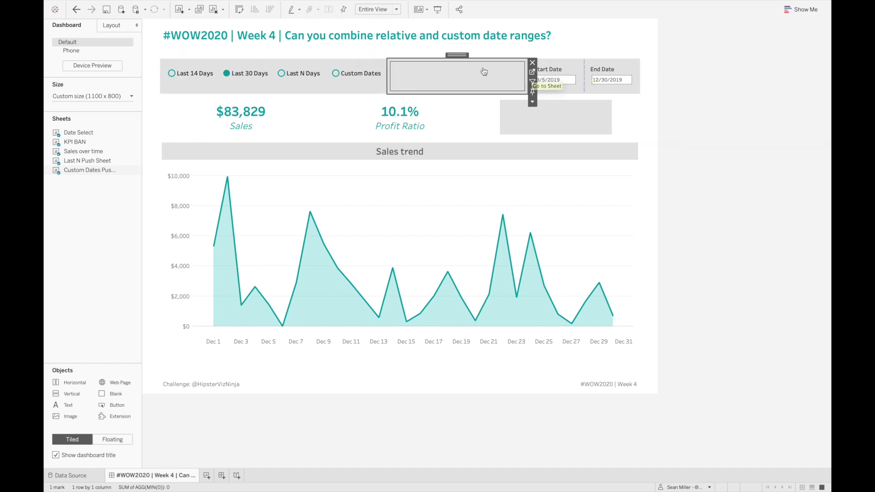
drag(524, 80, 586, 58)
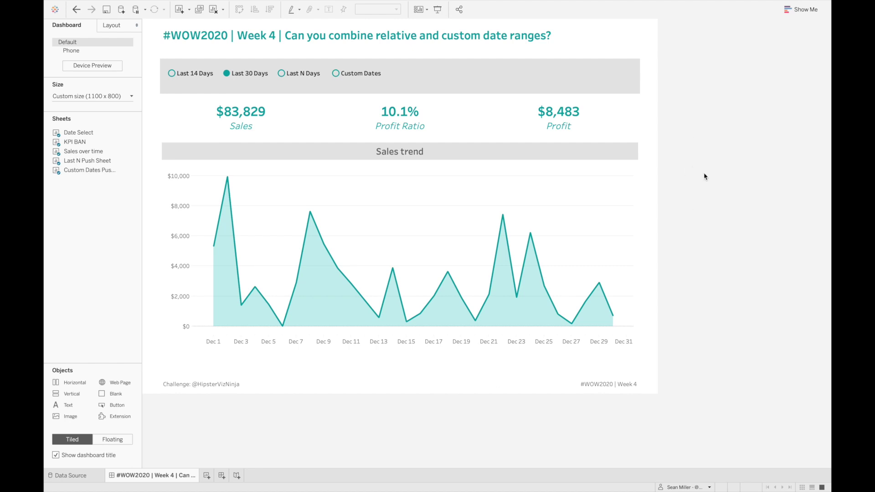
click(374, 72)
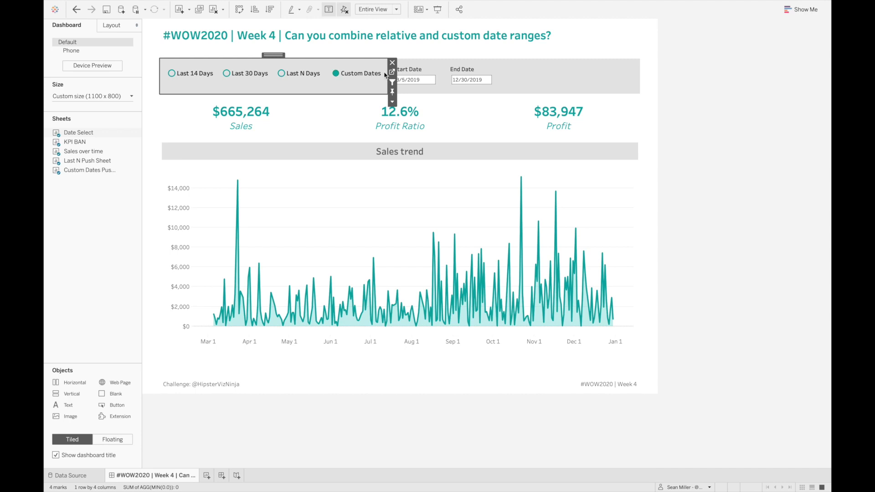
Step: Select the KPI BAN sheet showing $665,264 sales, 12.6% profit ratio and $83,947 profit
click(420, 97)
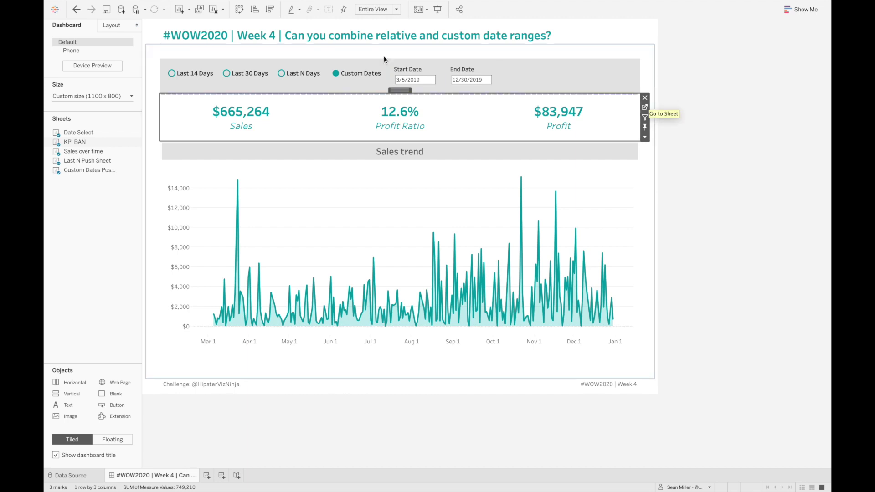
Step: Move the Last N Push Sheet up into the date bar, switching between Last N Days and Last 30 Days
click(304, 77)
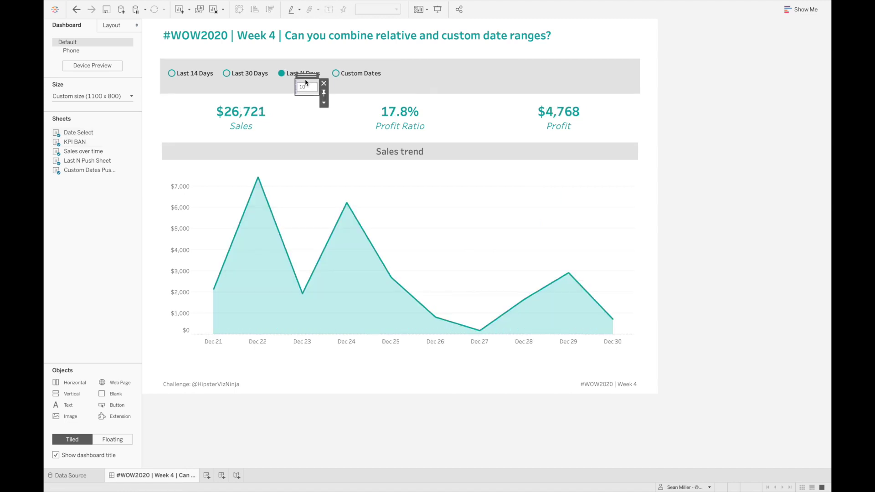
click(304, 85)
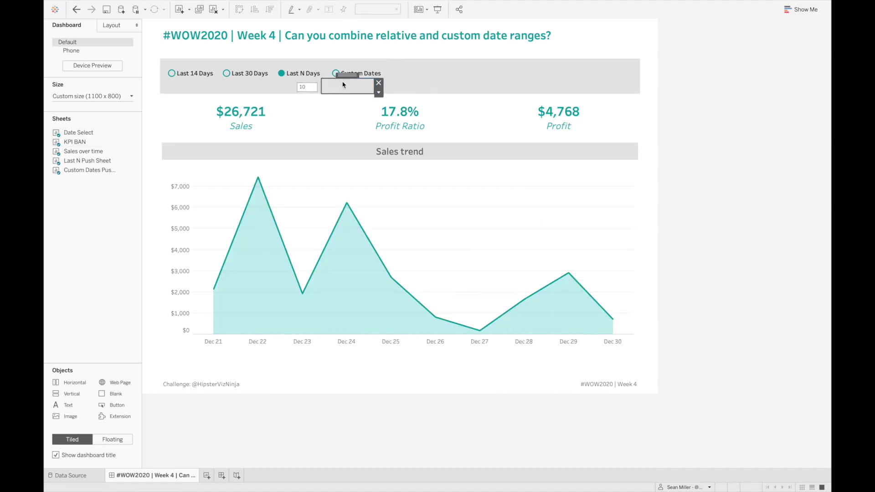
mouse_move(345, 83)
mouse_down()
mouse_move(351, 103)
mouse_move(335, 84)
mouse_up()
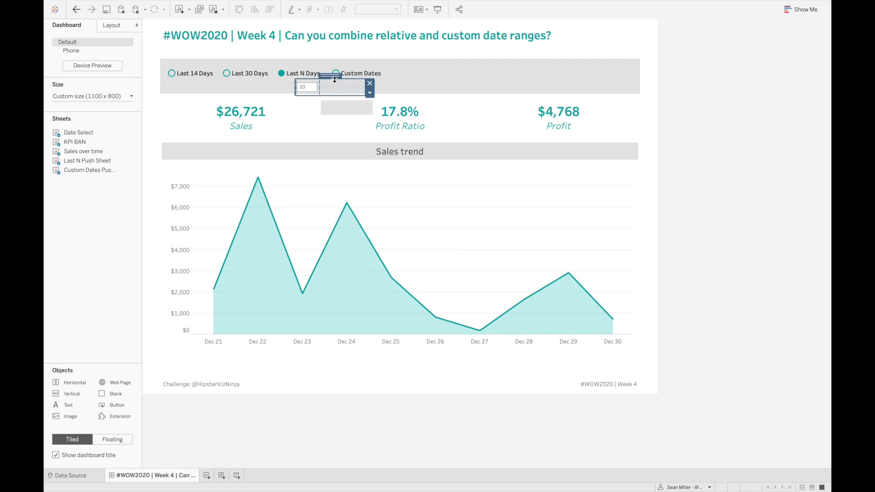
click(258, 76)
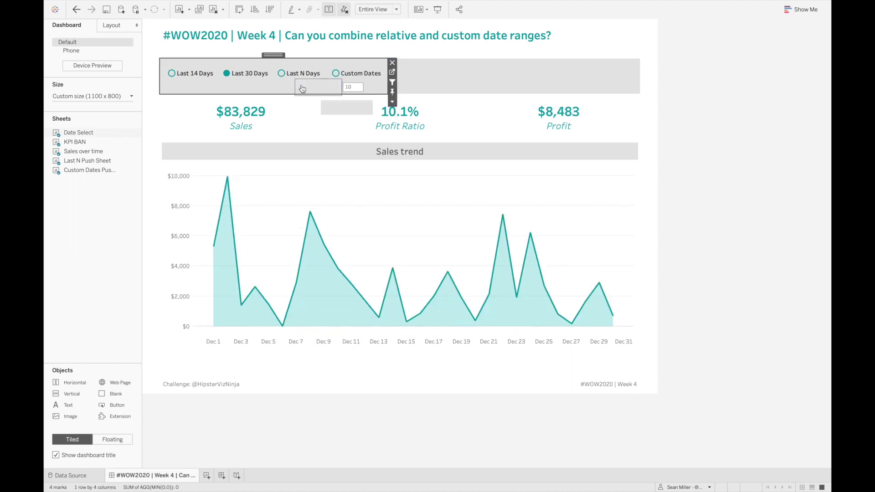
click(318, 91)
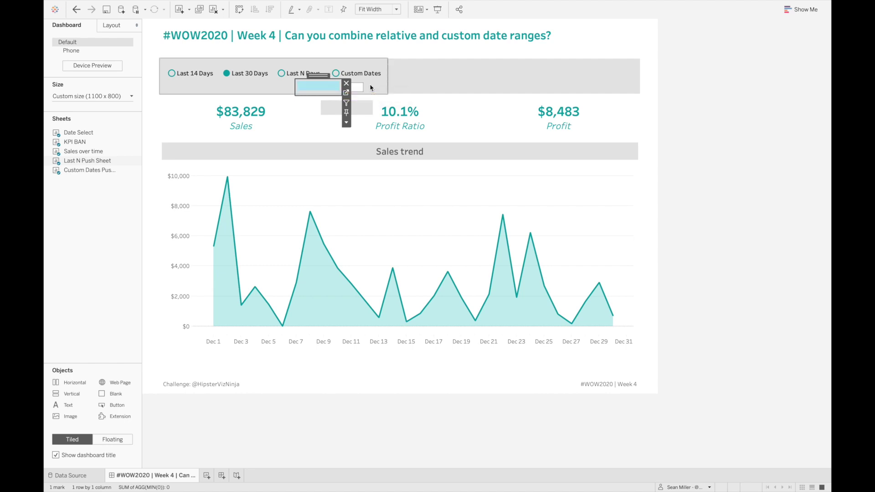
click(282, 75)
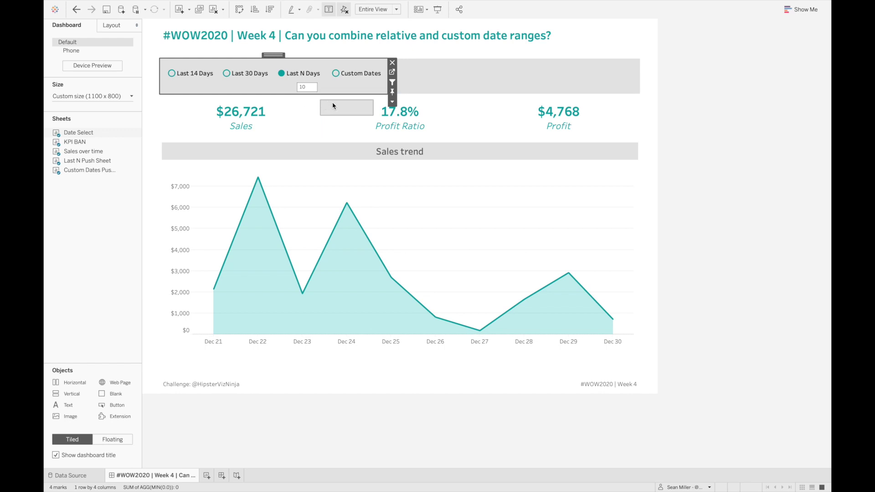
click(226, 73)
click(349, 104)
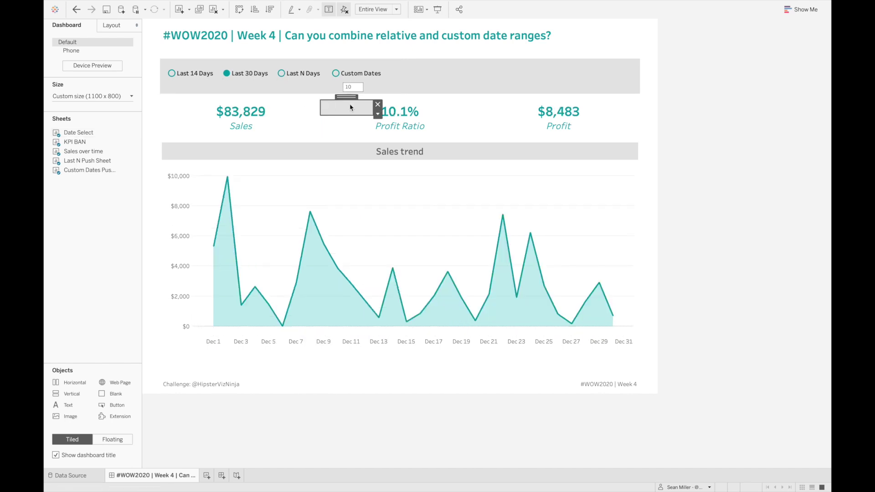
drag(350, 105, 356, 75)
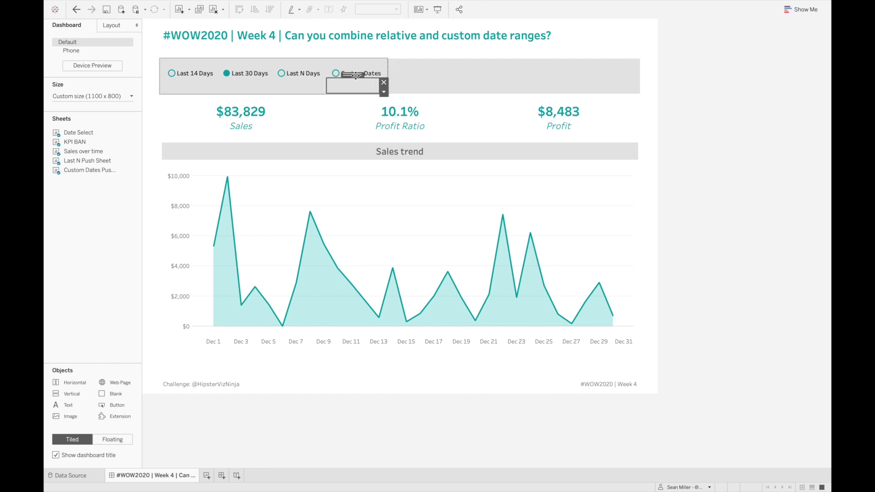
Step: Deselect dashboard objects and test the Last 14 and Last 30 Days buttons, ending on Last 14 Days
click(306, 76)
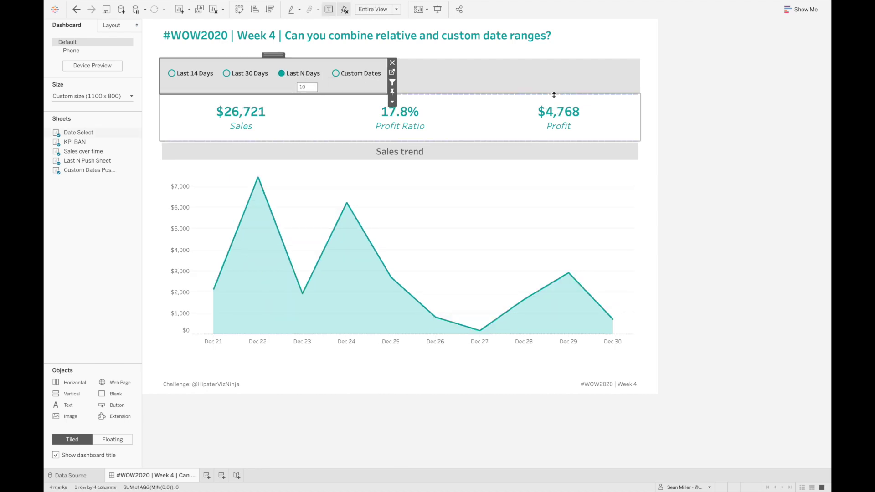
click(692, 127)
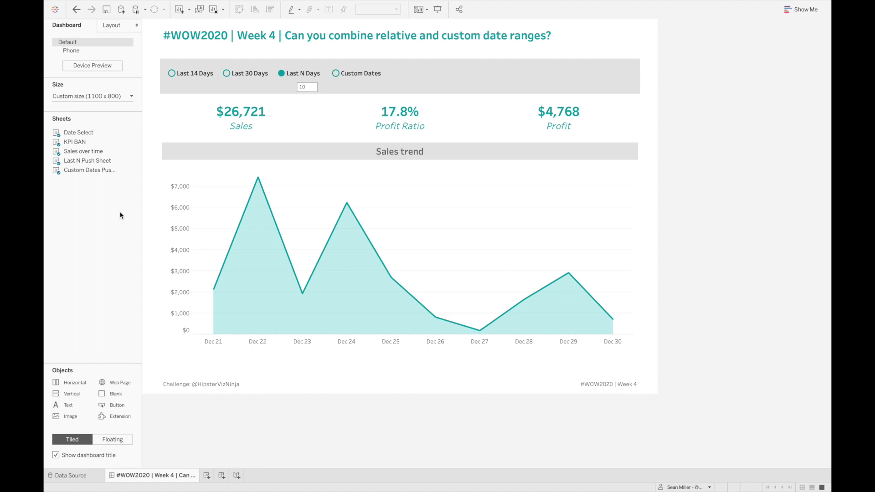
click(172, 73)
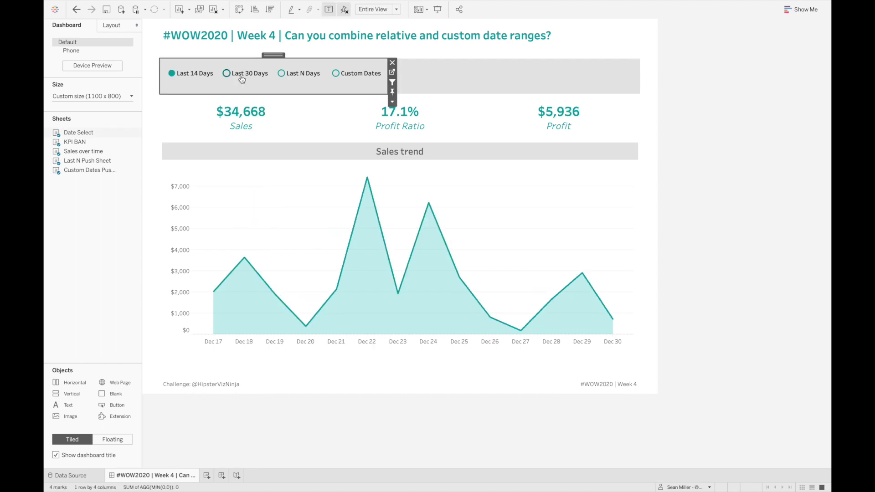
click(242, 79)
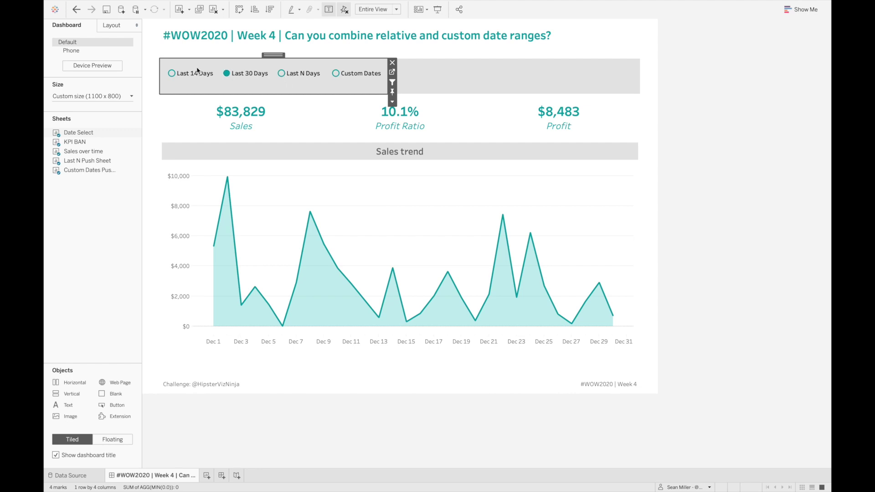
click(177, 76)
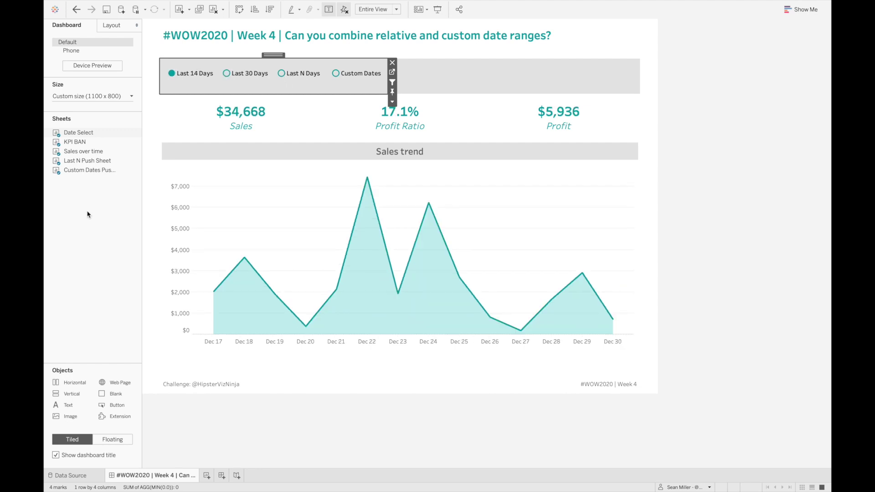